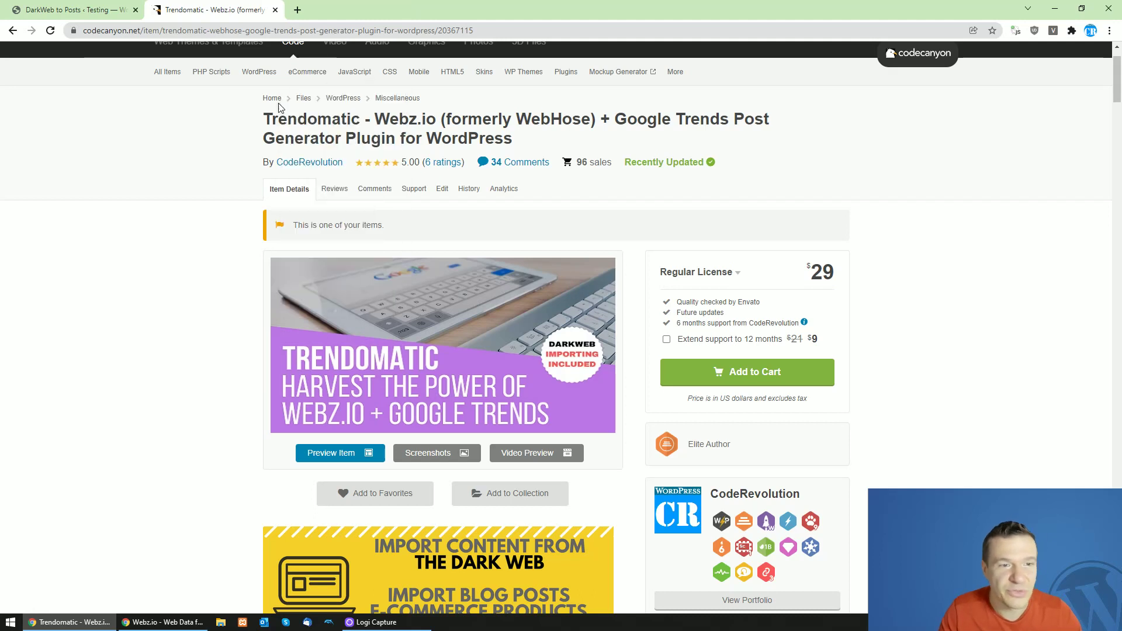
Highlight the words 'Trendomatic' and 'Webz.io' in the CodeCanyon product title
drag(263, 120, 351, 124)
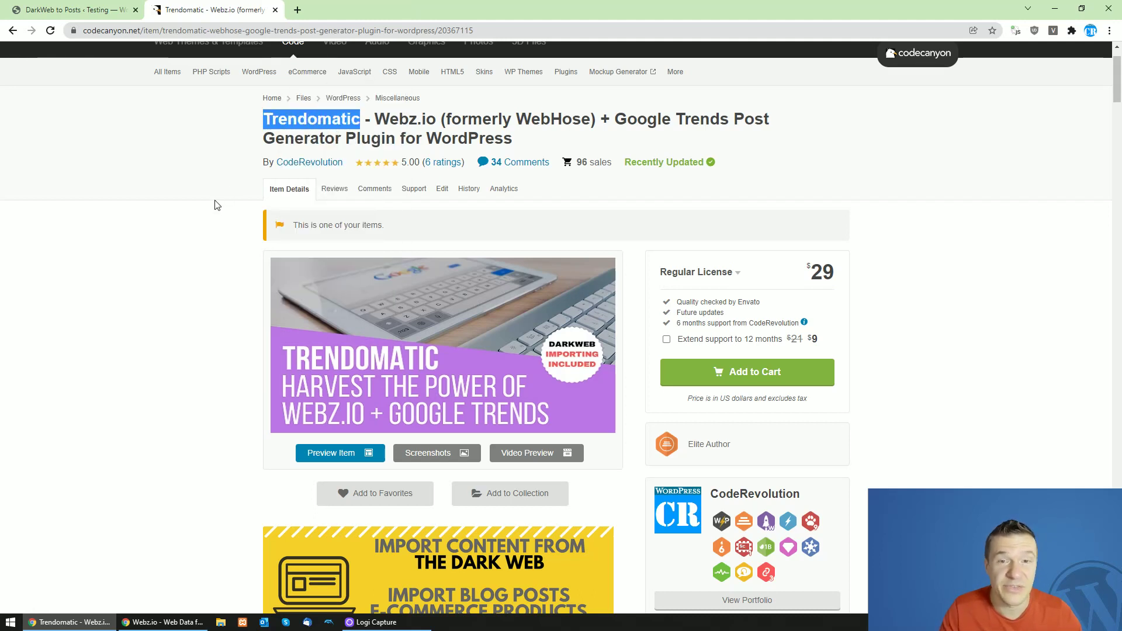
drag(374, 120, 436, 120)
Load webhose.io in a new tab so it redirects to the webz.io homepage
click(297, 12)
text(we)
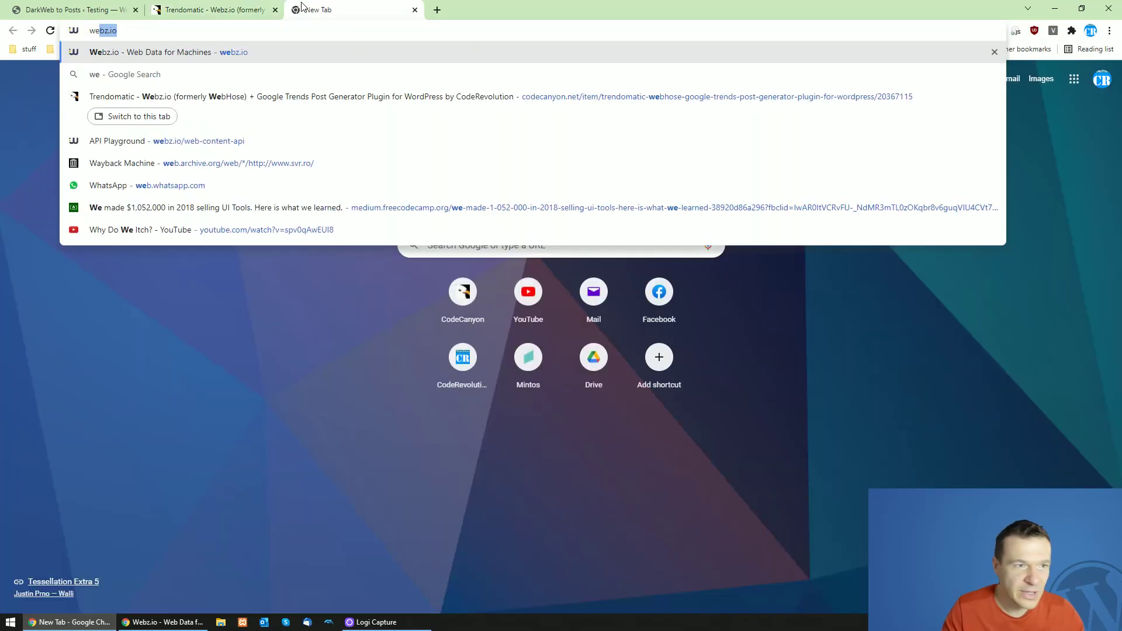
text(bhose.io)
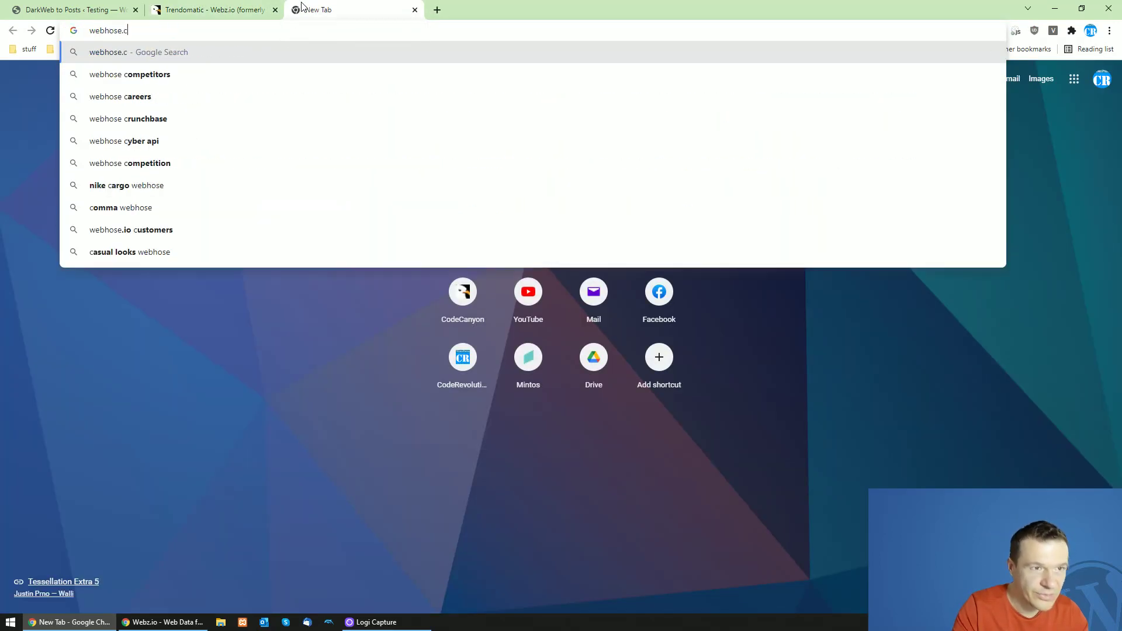
key(Return)
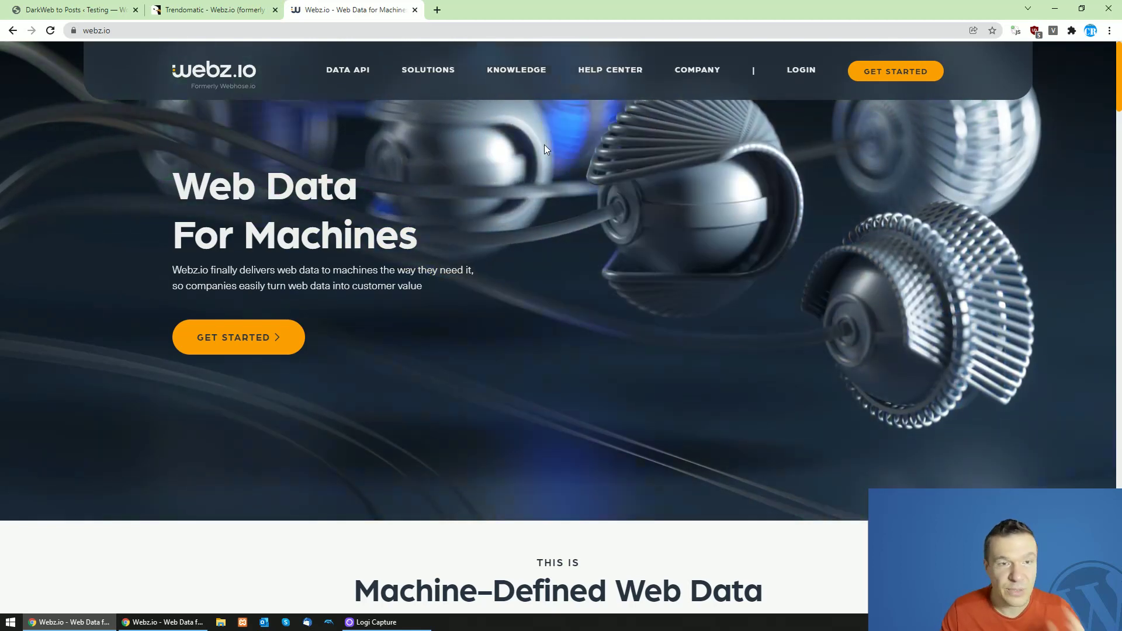
Back on CodeCanyon, re-highlight 'Trendomatic' and 'Webz.io' in the product title
click(186, 5)
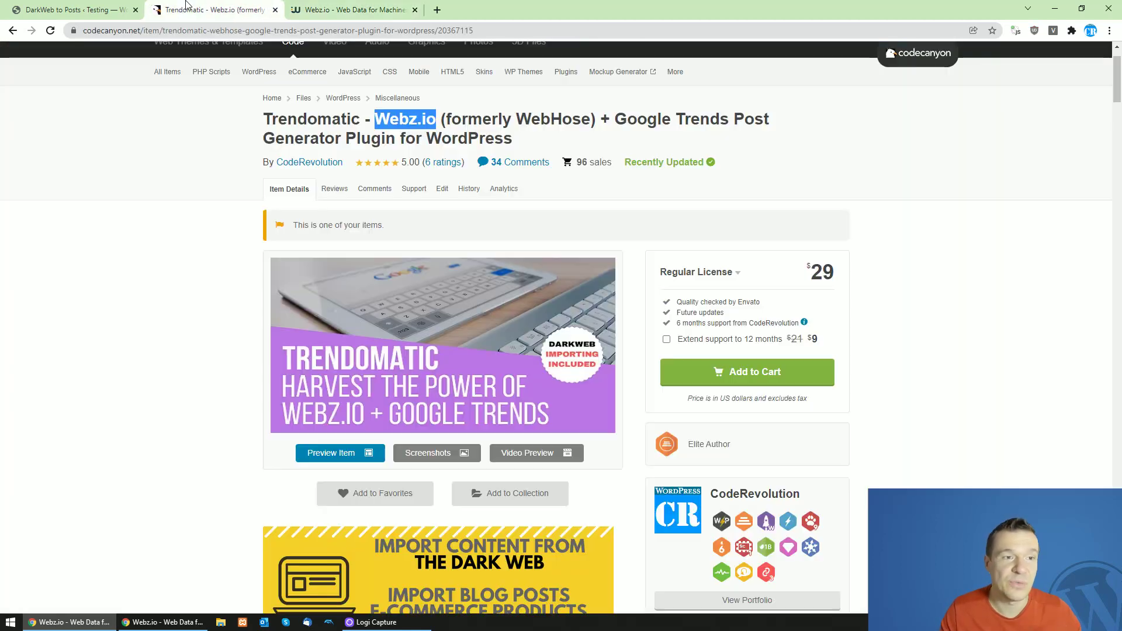
click(75, 269)
drag(263, 120, 360, 119)
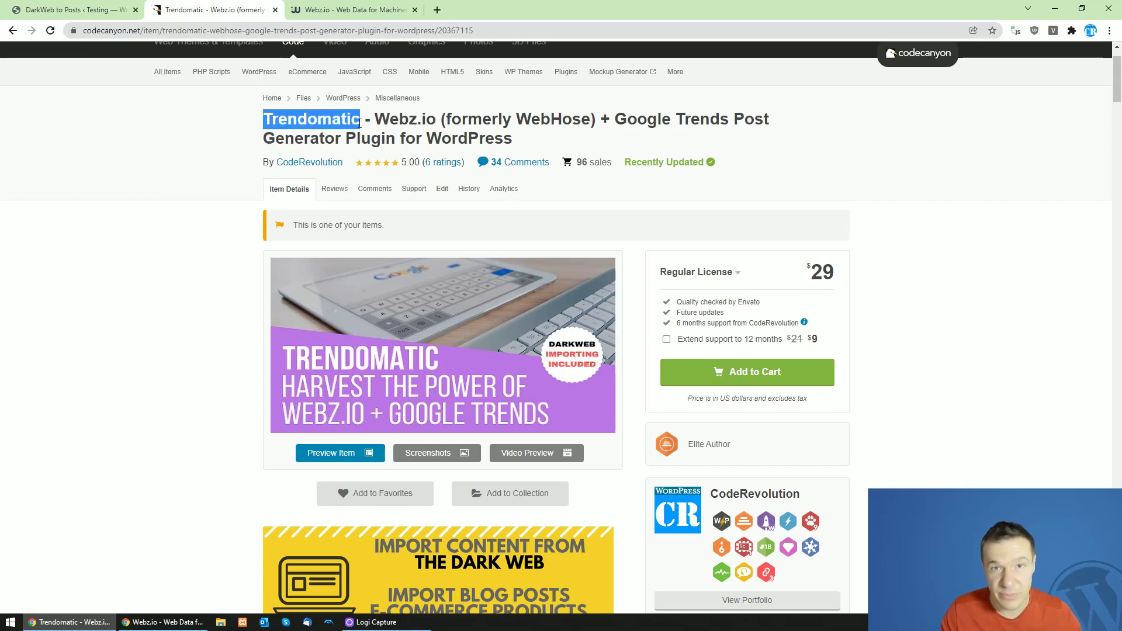
drag(375, 120, 426, 124)
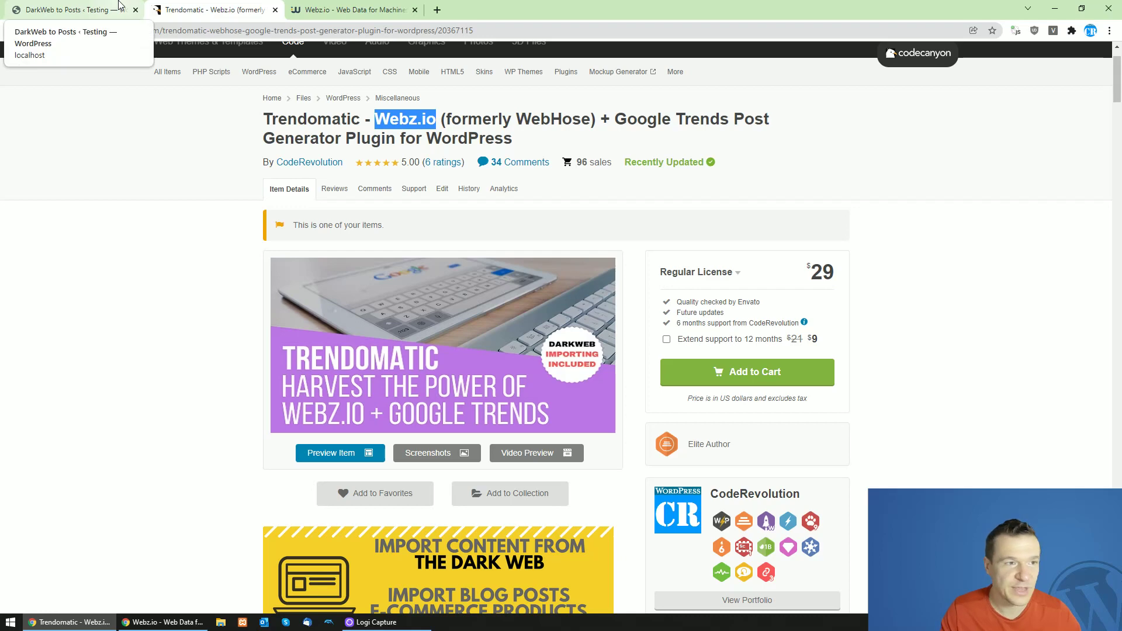
Open the Trendomatic Main Settings page in the WordPress admin
click(85, 4)
click(36, 328)
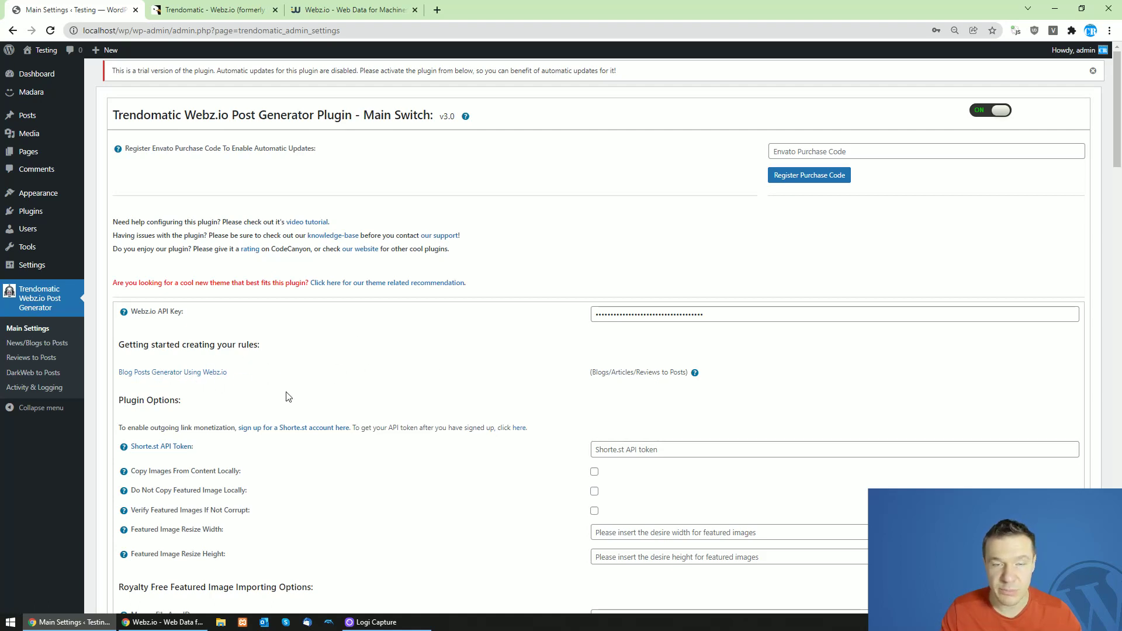
click(178, 7)
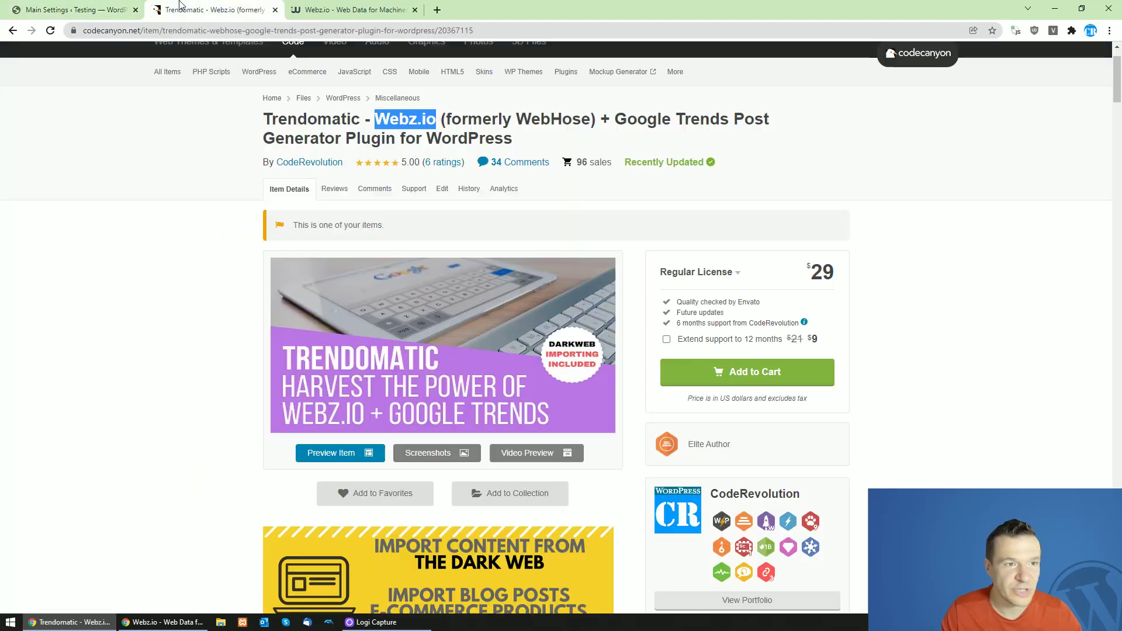
click(319, 8)
click(239, 7)
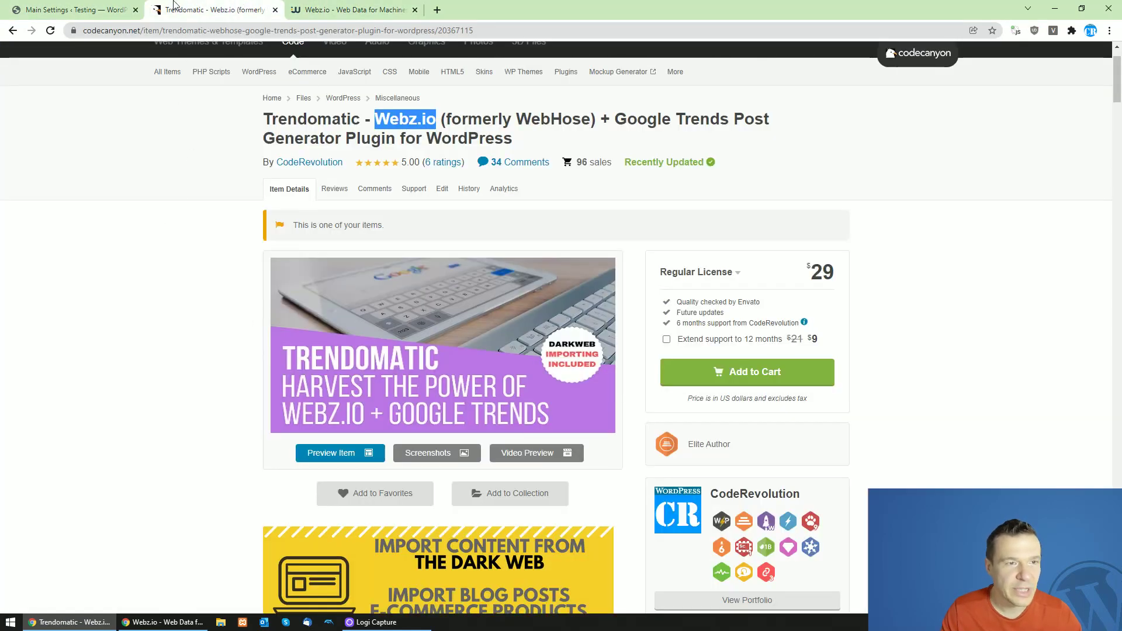
key(ctrl+shift+Tab)
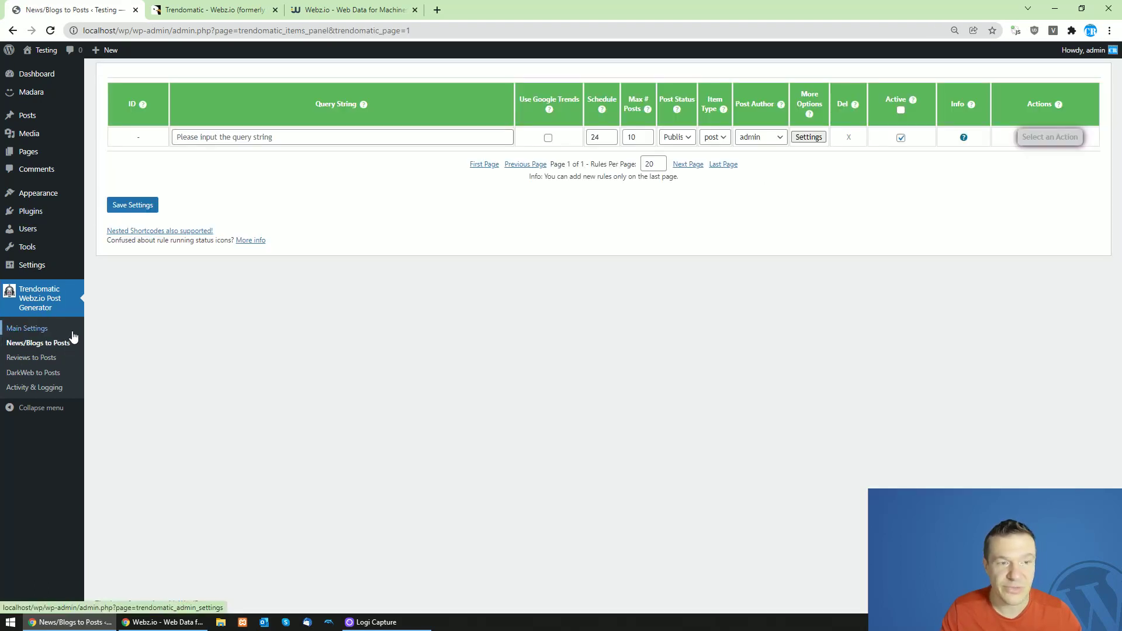
Open the News/Blogs rule's advanced settings, then bring the incognito webz.io window forward
click(809, 136)
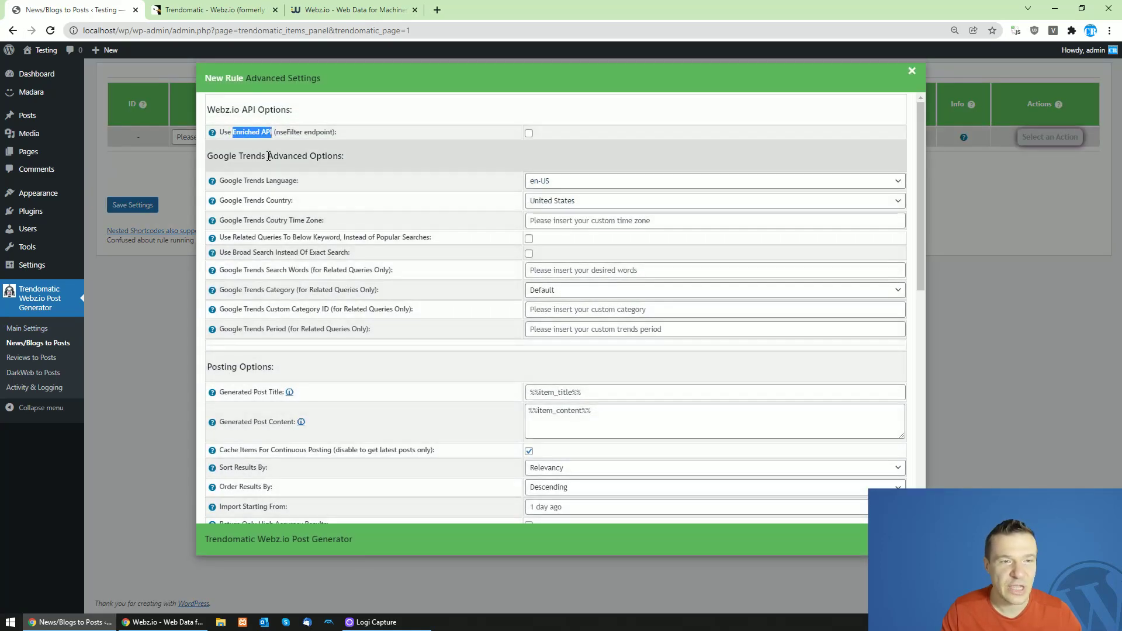
click(164, 622)
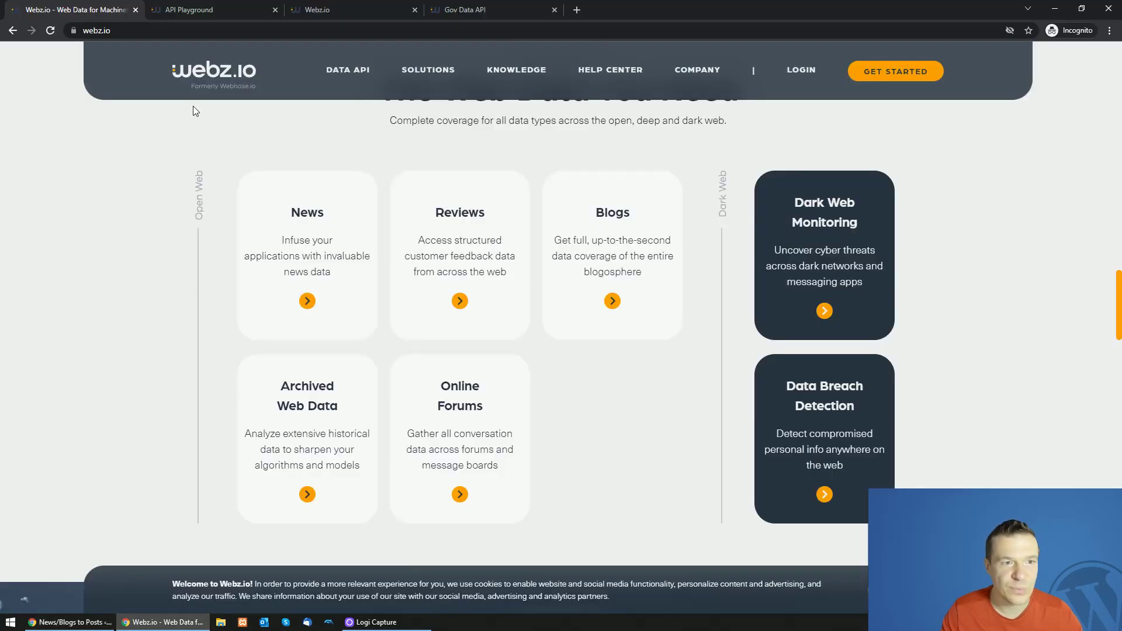
Browse webz.io's API Playground, documentation and homepage, then return to the rule settings
click(200, 9)
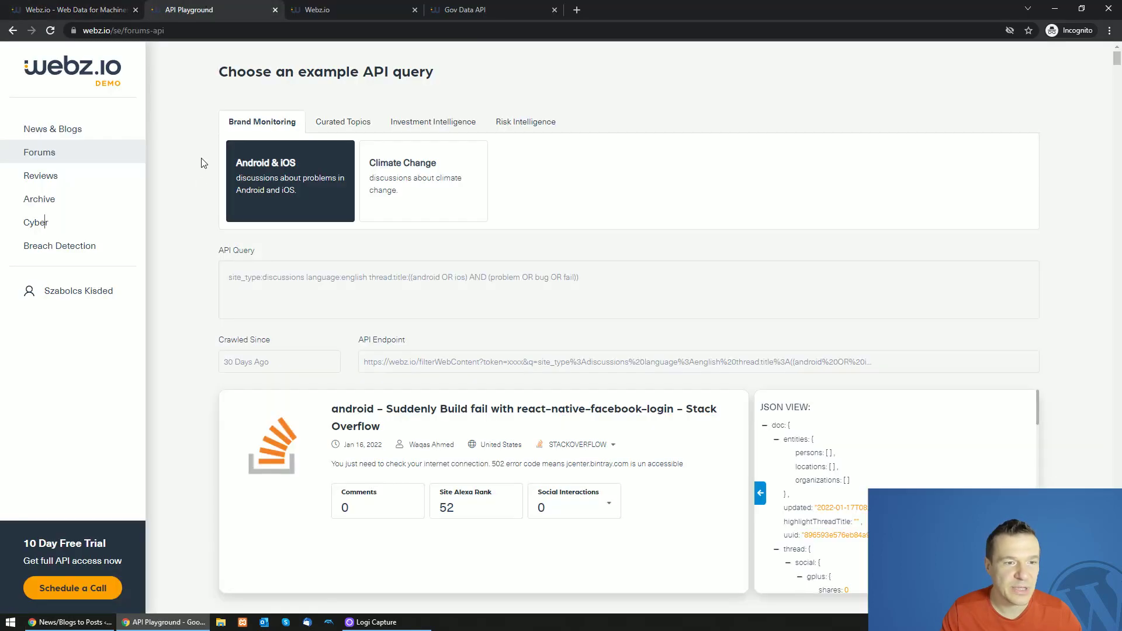
key(ctrl+Tab)
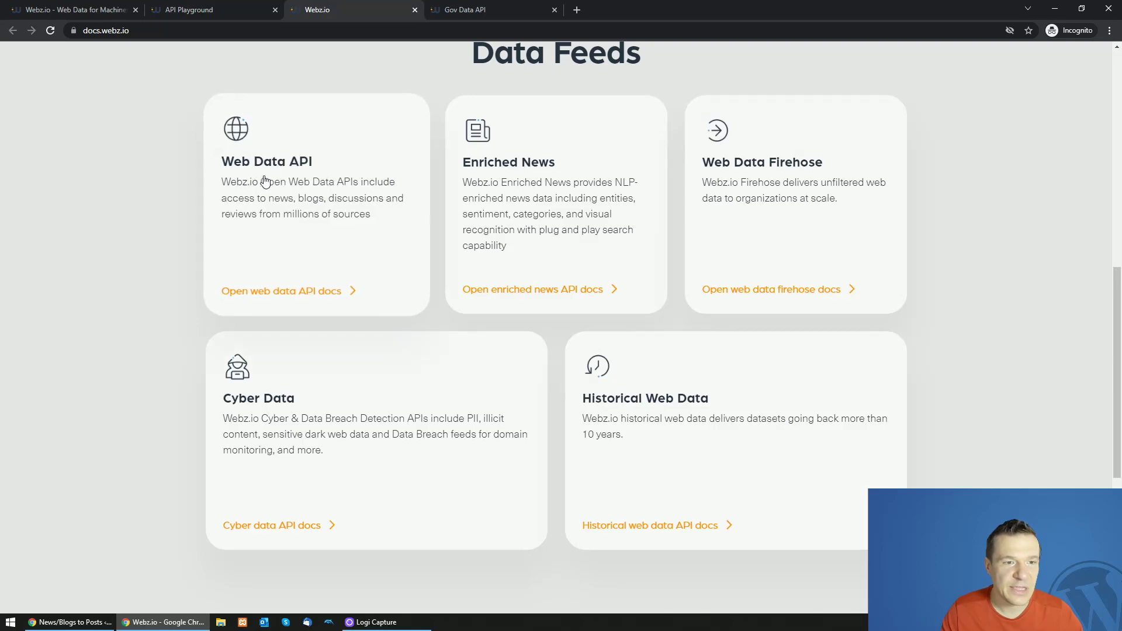
scroll(257, 216, up, 5)
scroll(256, 221, up, 4)
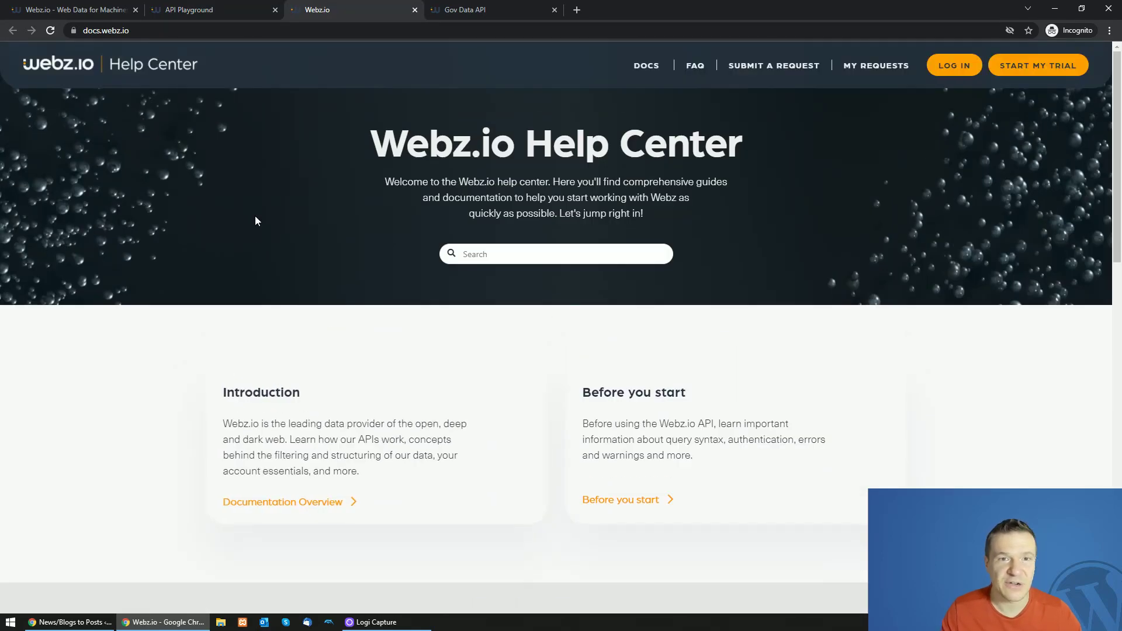
key(ctrl+1)
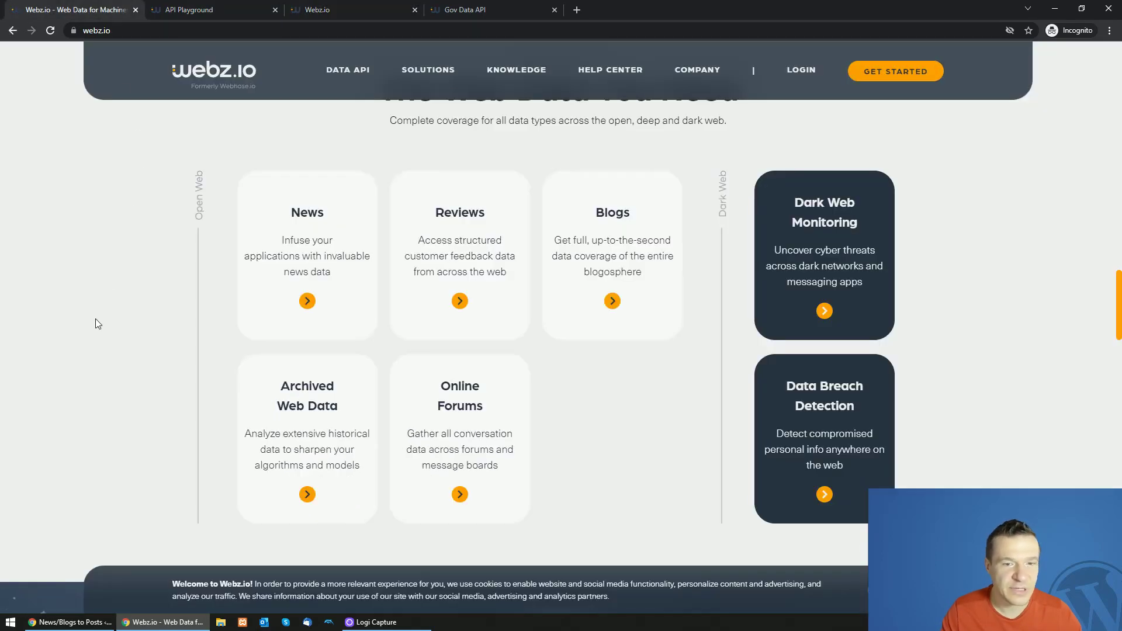
scroll(95, 327, up, 6)
scroll(92, 332, up, 12)
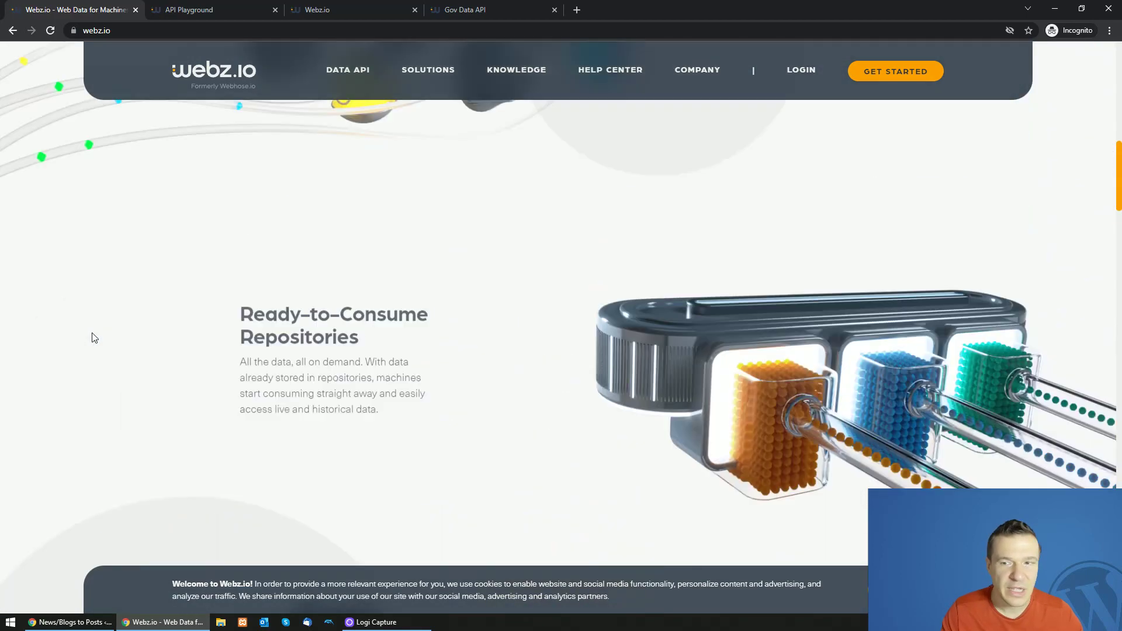
scroll(199, 340, up, 8)
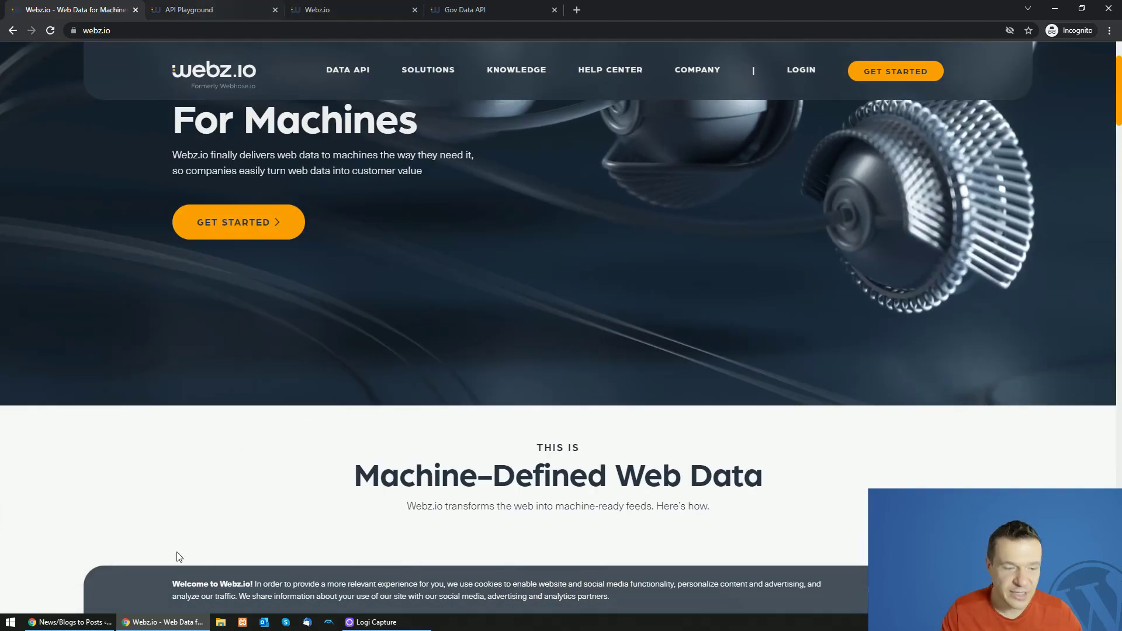
click(73, 621)
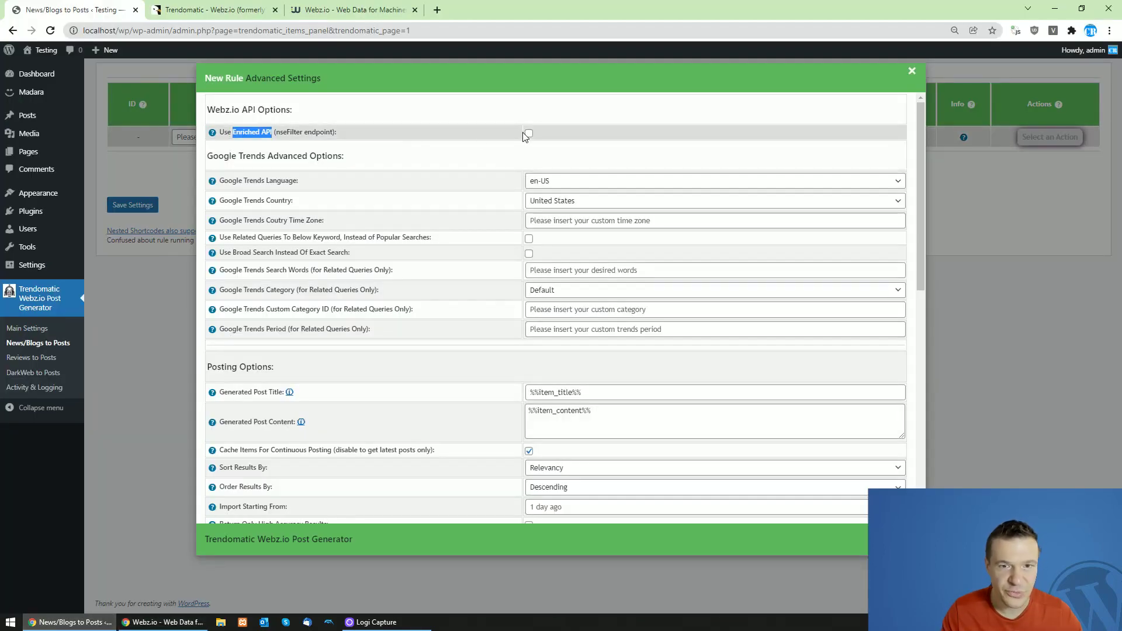
Show the Use Enriched API help on filterWebContent becoming nsFilter, then switch to webz.io
mouse_move(214, 134)
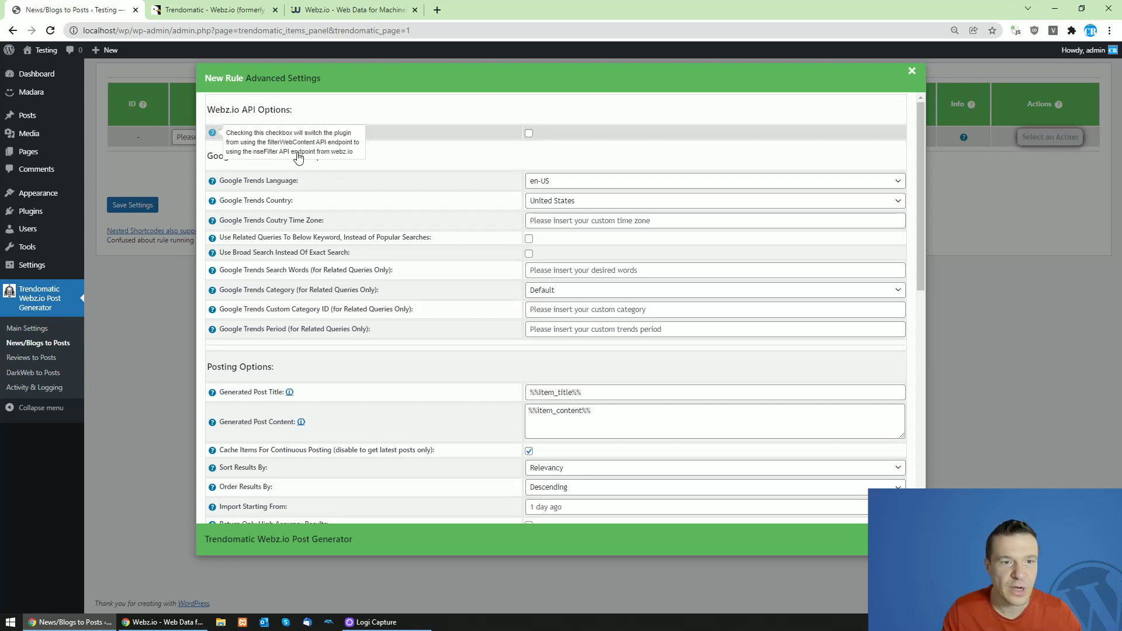
drag(271, 145, 317, 148)
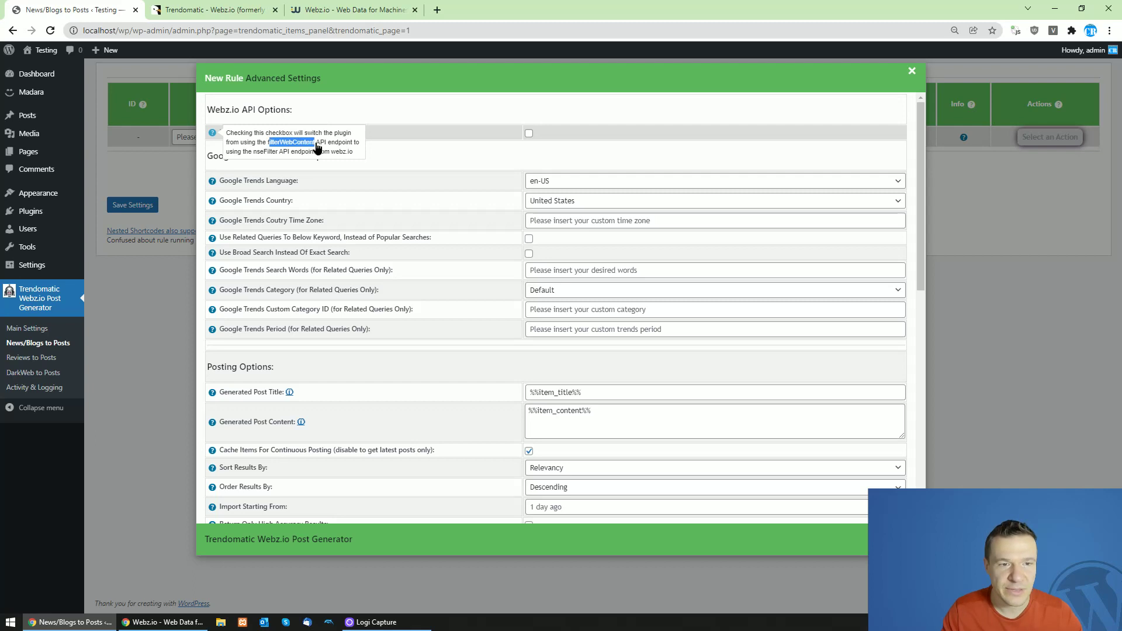
click(270, 145)
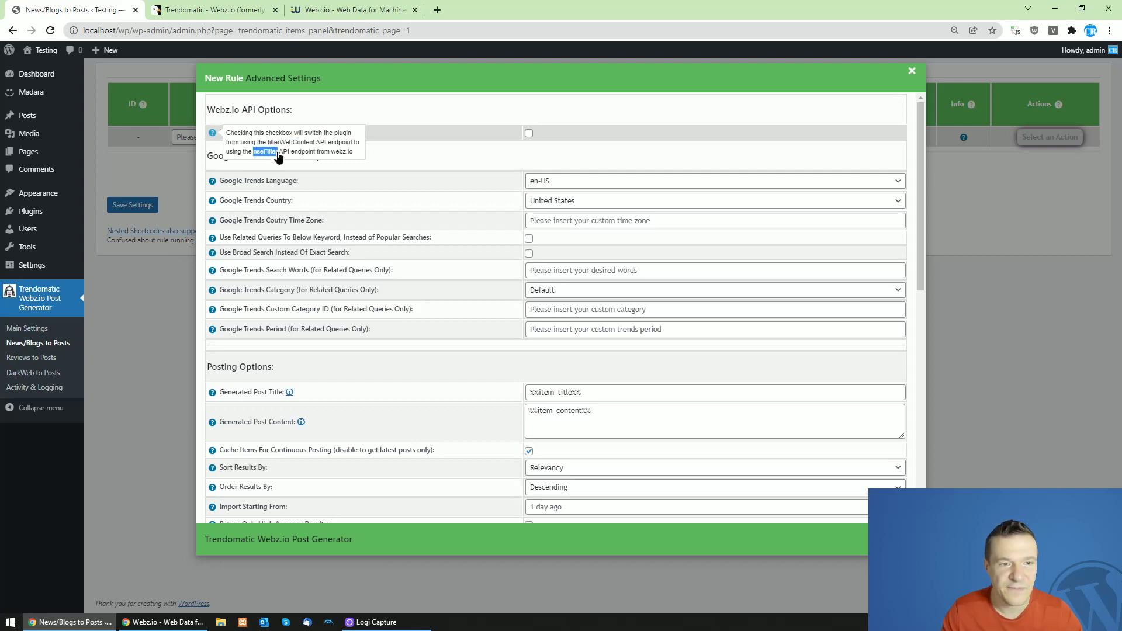
click(301, 10)
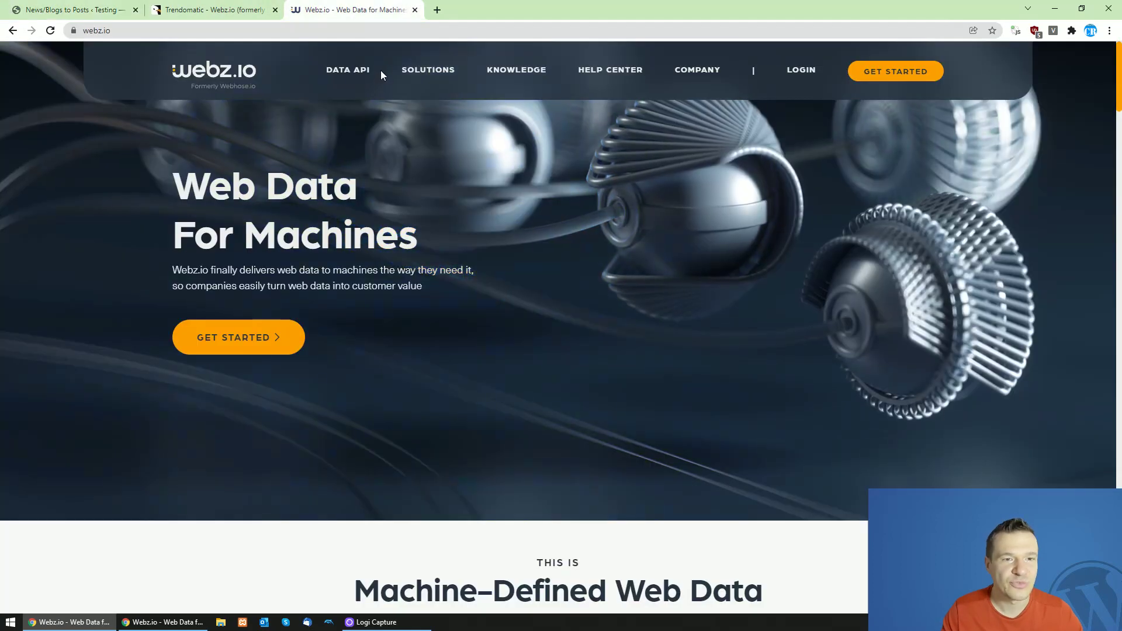
mouse_move(527, 73)
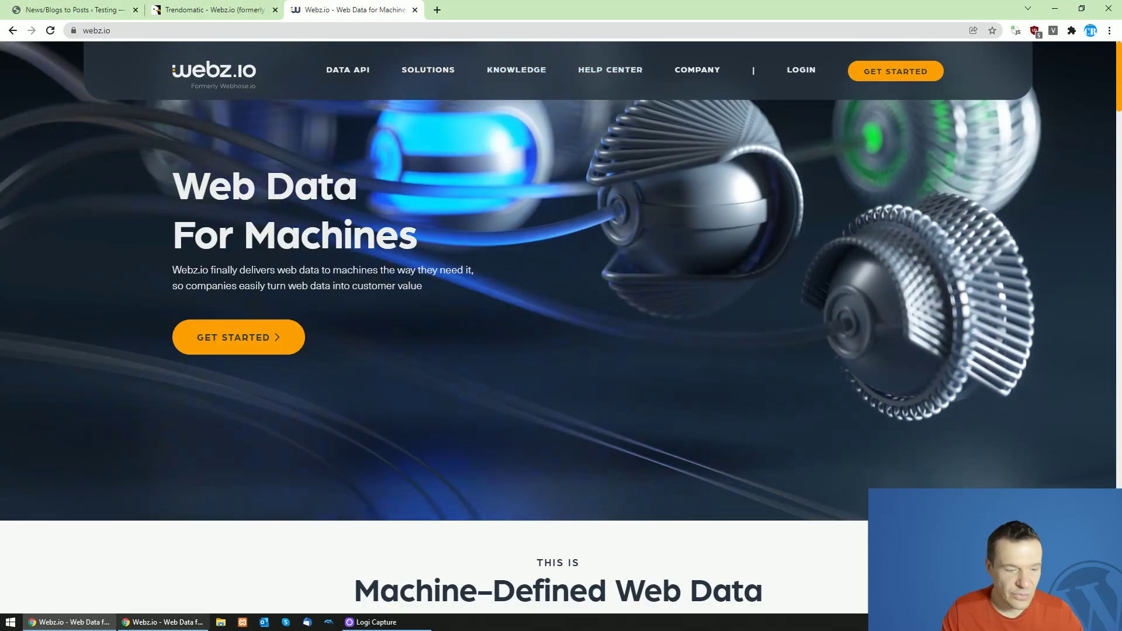
Go to DarkWeb to Posts and open the Cyber API documentation from its notice link
key(alt+Tab)
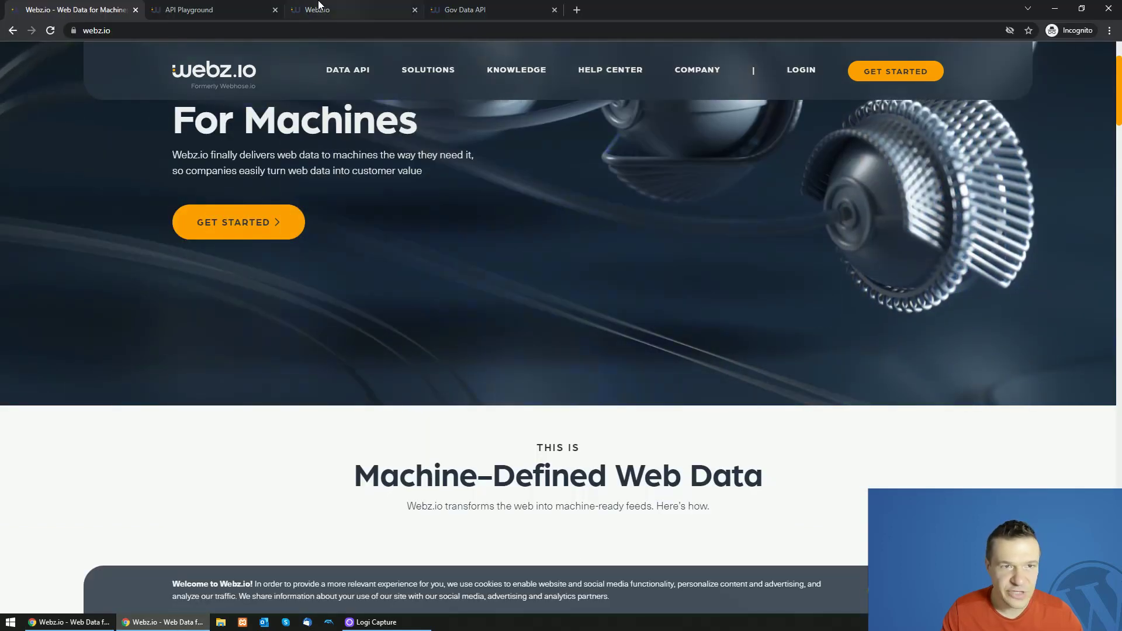
click(66, 622)
key(ctrl+Tab)
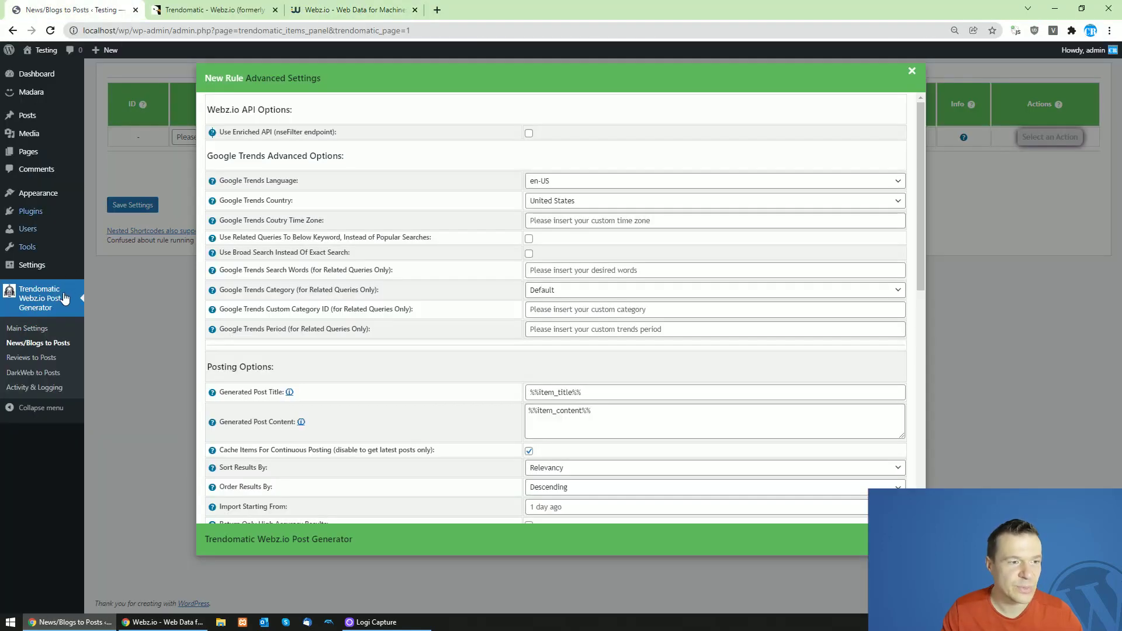
click(19, 375)
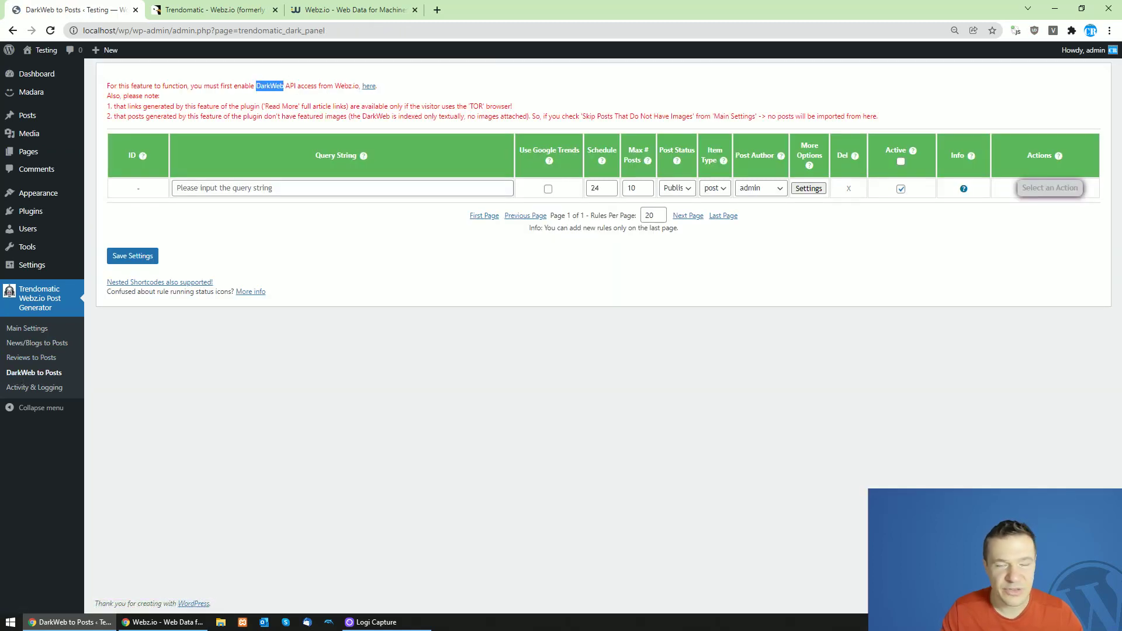
click(369, 86)
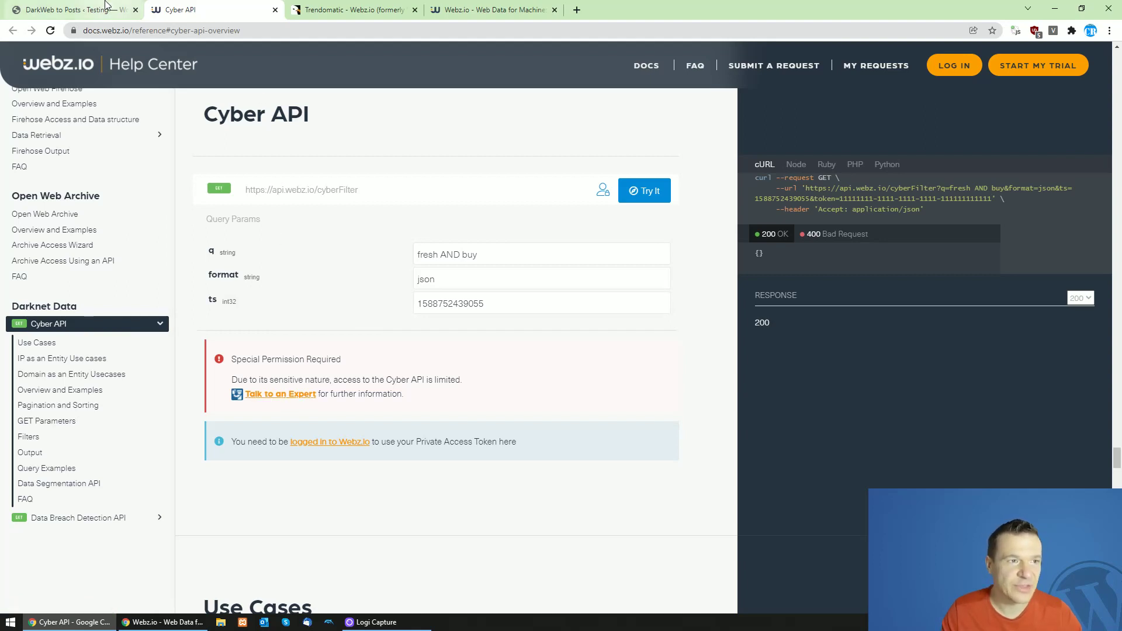
Highlight the Cyber API heading in the Webz.io Help Center docs
click(73, 10)
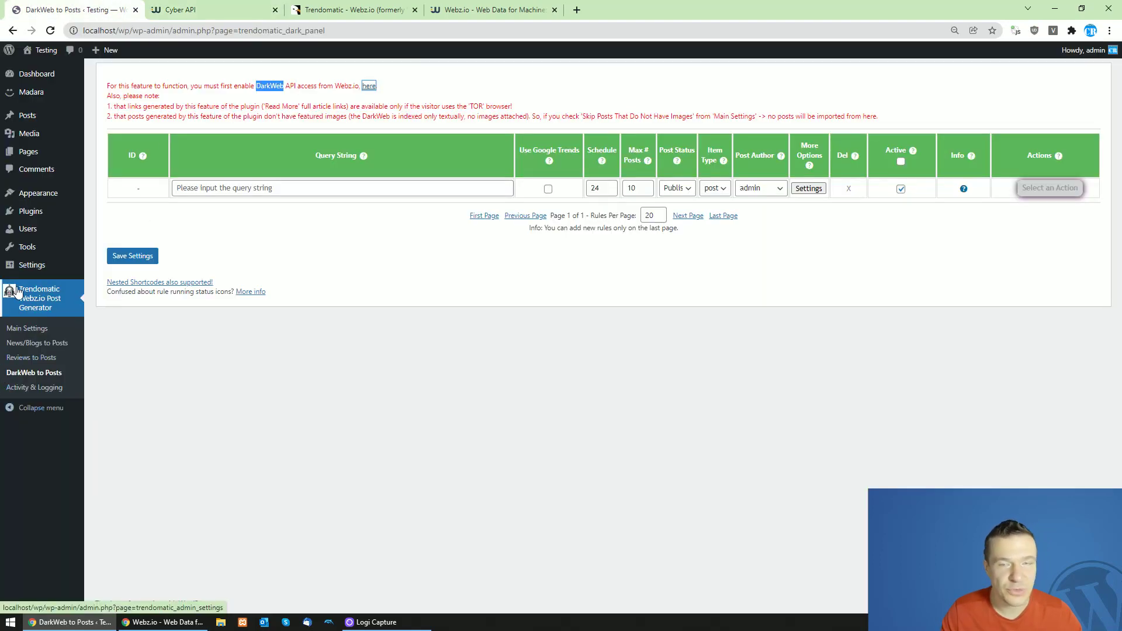
click(199, 9)
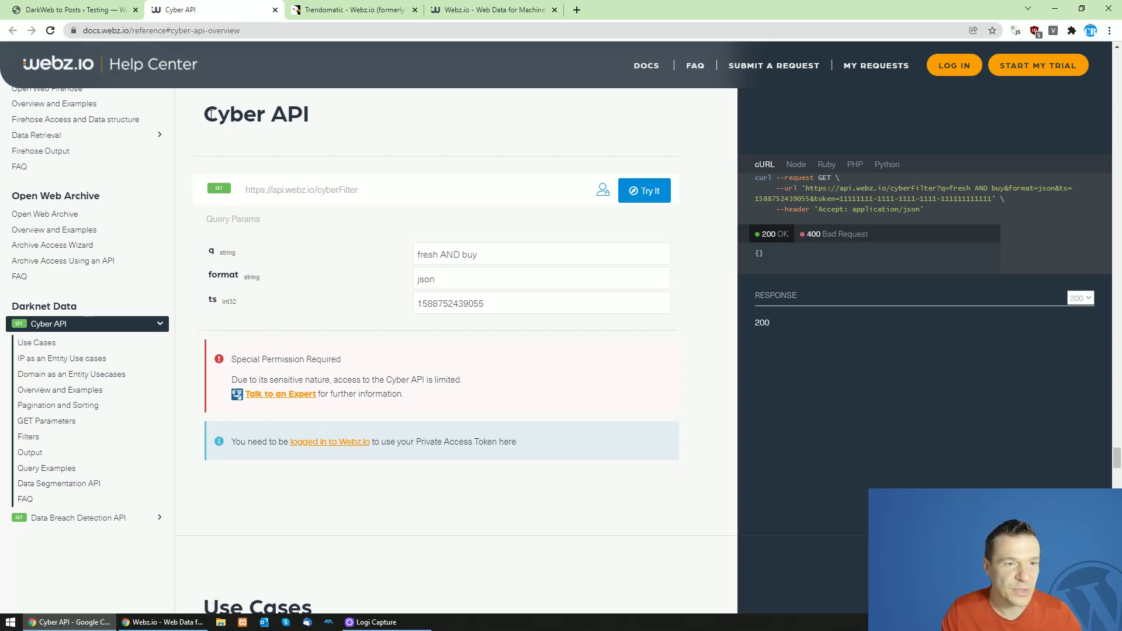
drag(211, 114, 333, 133)
click(336, 133)
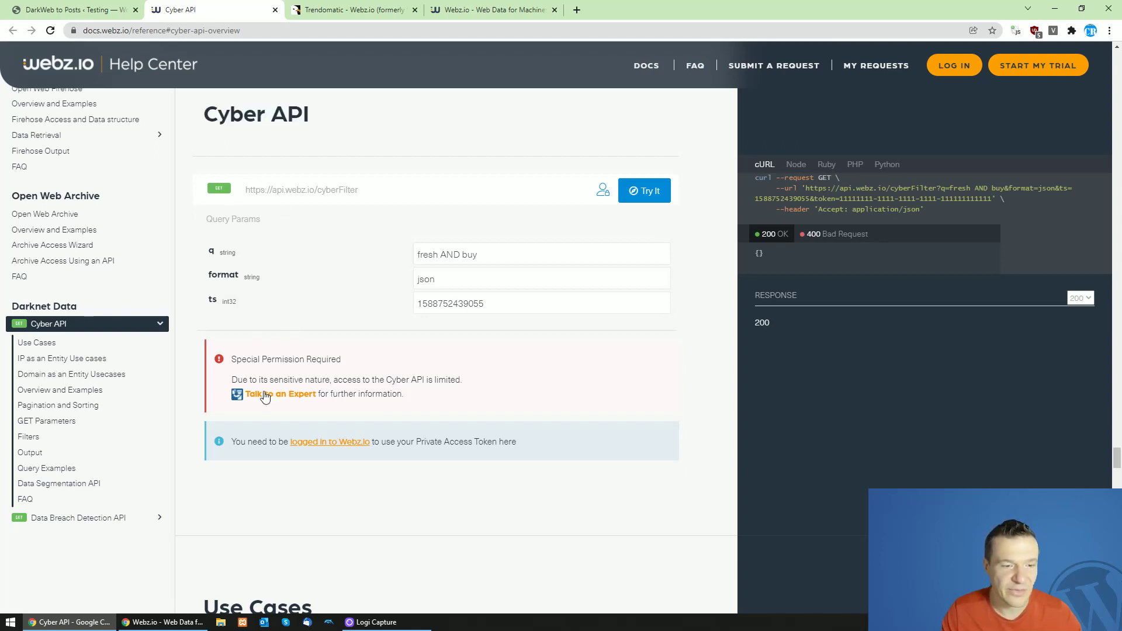
Go back from the Talk to an Expert form and return to DarkWeb to Posts
click(47, 7)
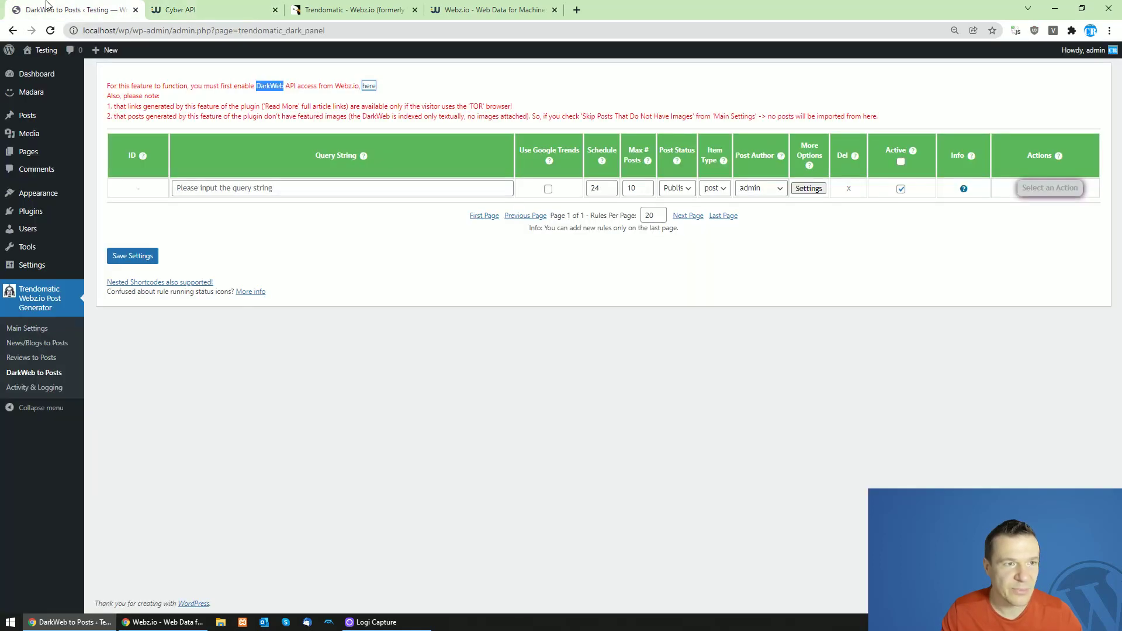
click(312, 106)
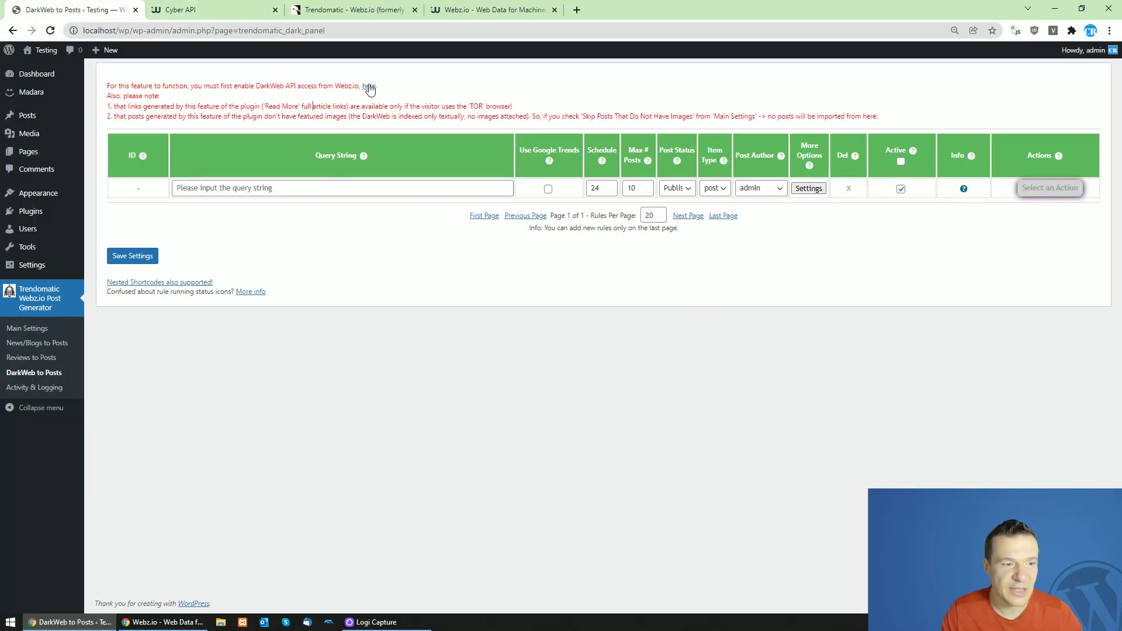
key(ctrl+Tab)
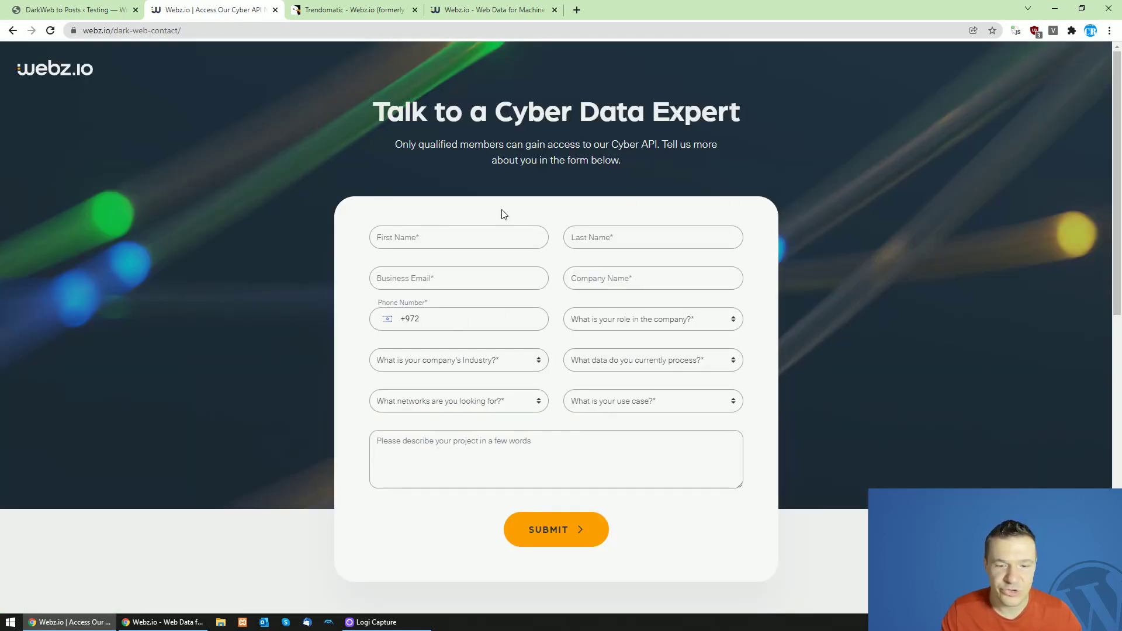
key(alt+Left)
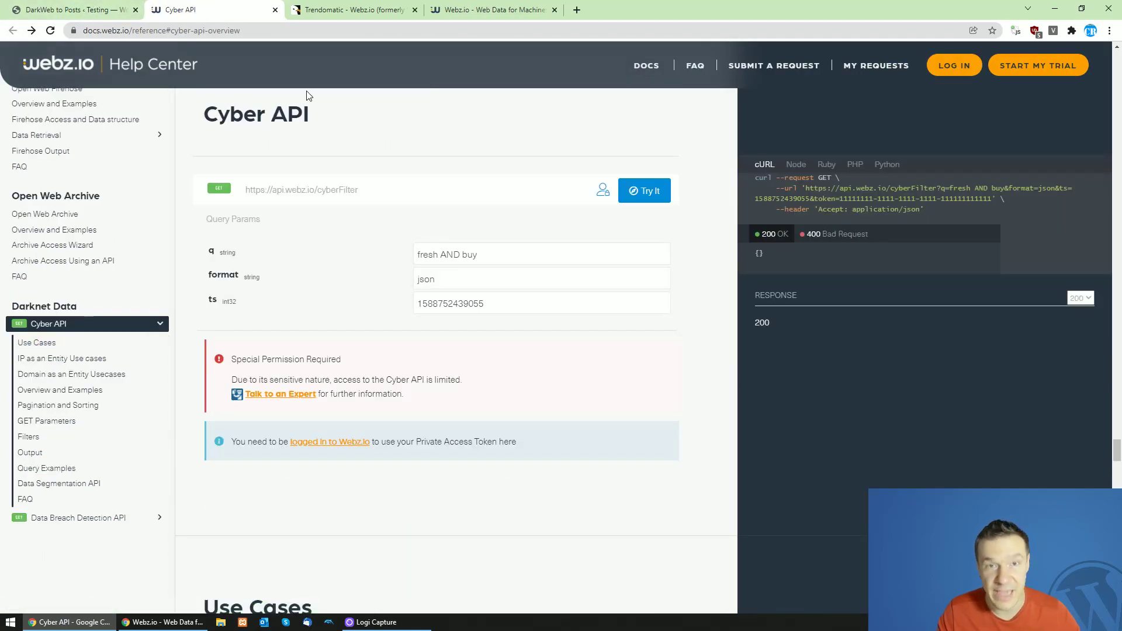
click(138, 5)
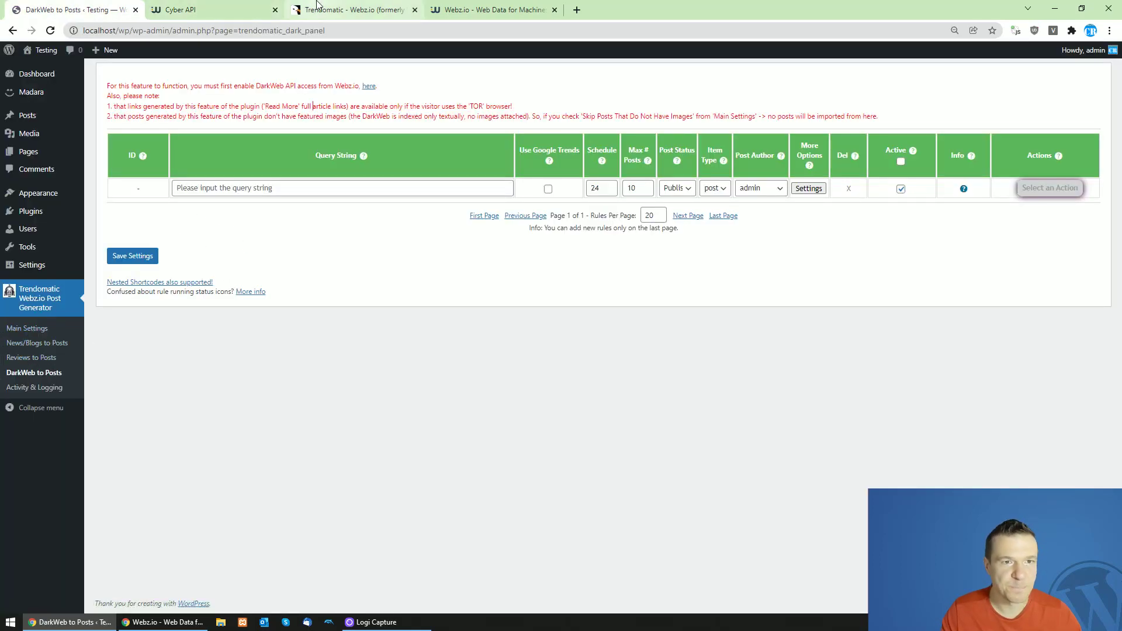
Move from the API Playground through the docs to the Gov Data API reference, then back to WordPress
click(510, 9)
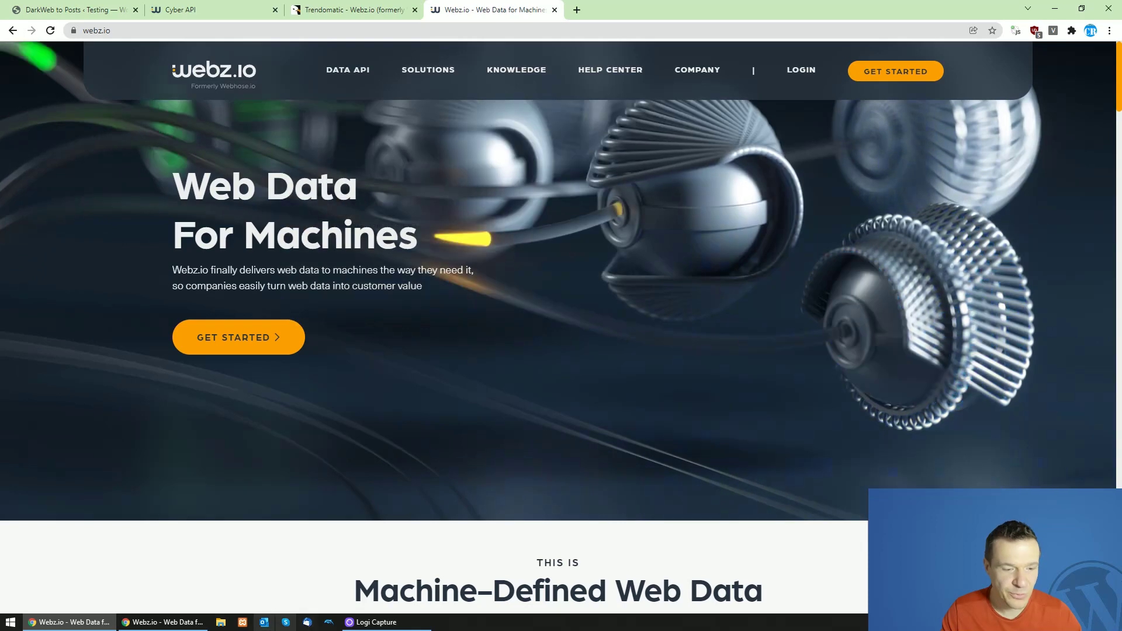
key(alt+Tab)
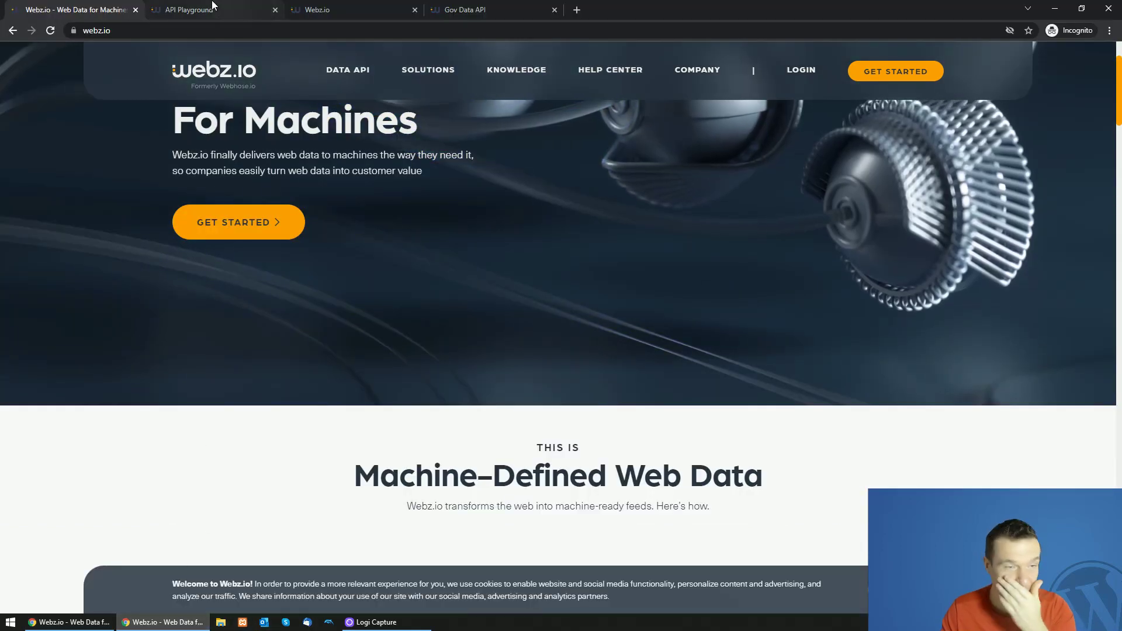
click(212, 7)
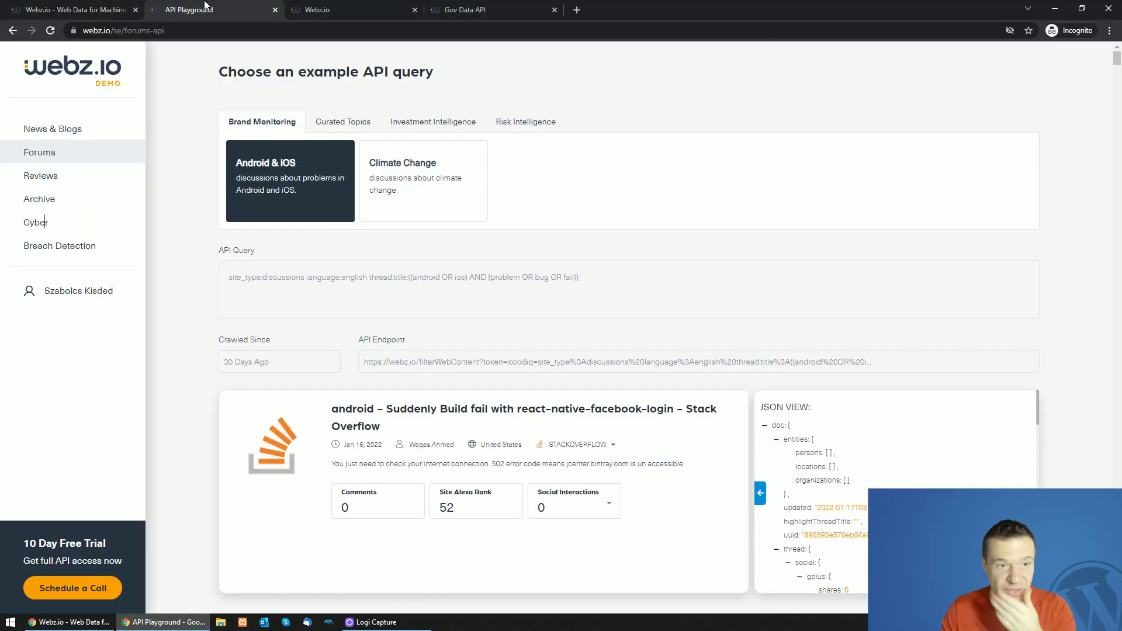
click(307, 4)
scroll(391, 386, down, 9)
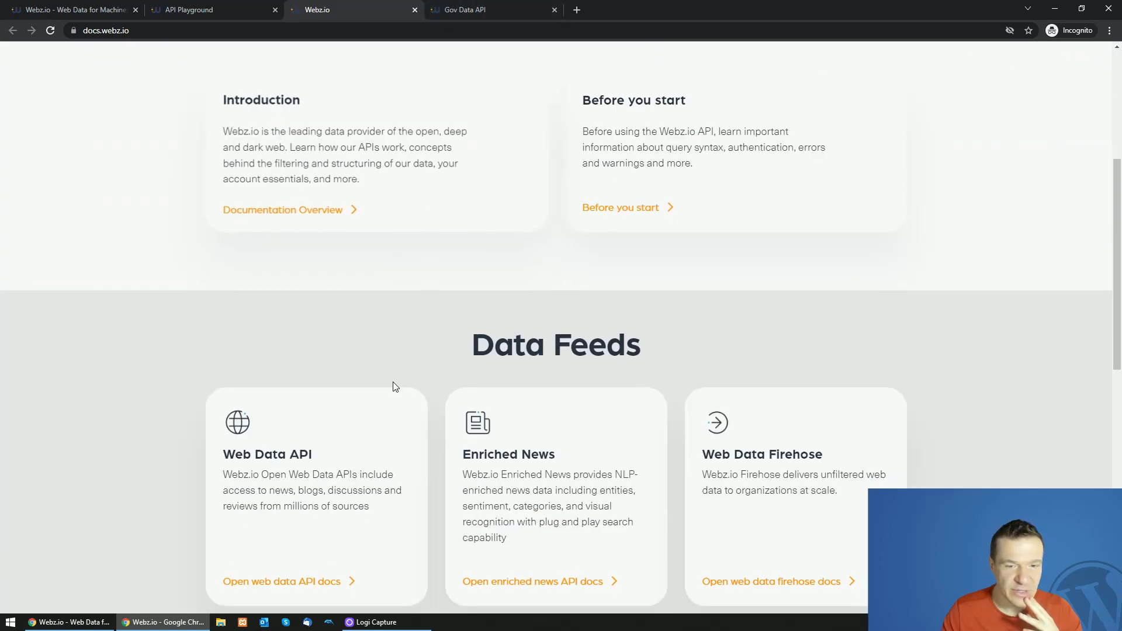
click(485, 7)
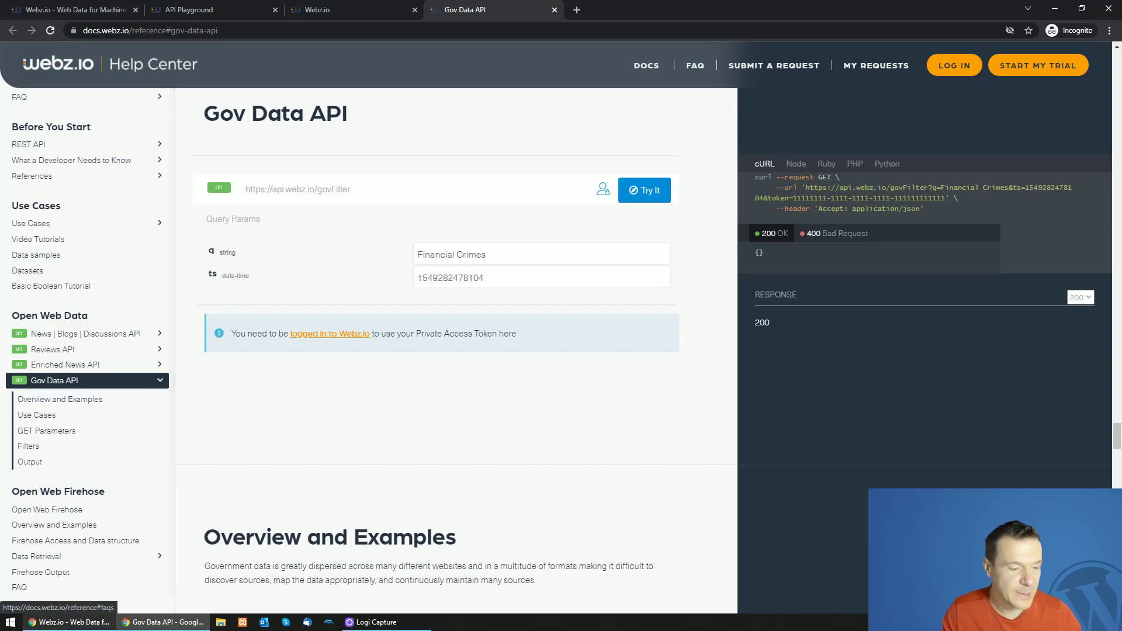
click(67, 622)
key(ctrl+Tab)
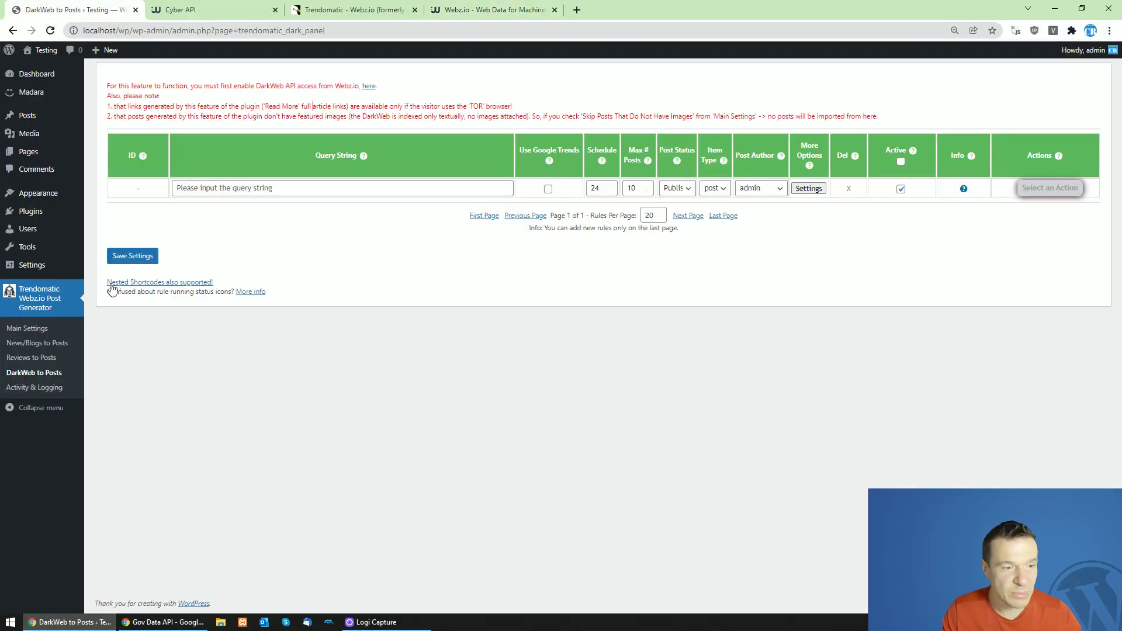
click(190, 622)
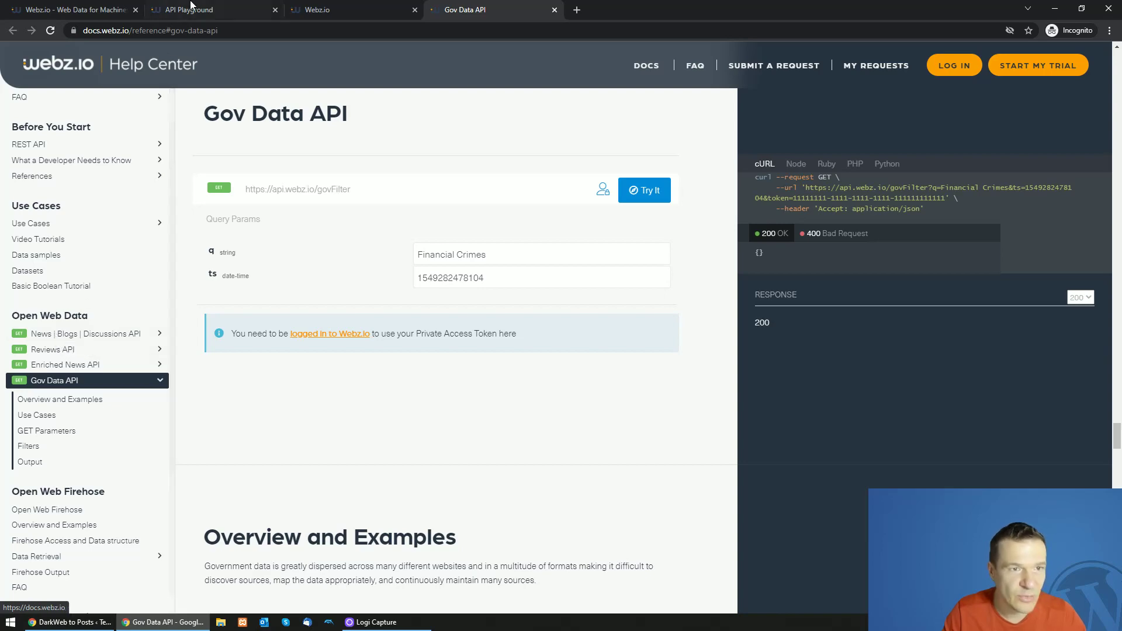
Open Trendomatic Main Settings and highlight 'Webz.io' in the title and the v3.0 version
click(344, 9)
click(227, 9)
click(93, 9)
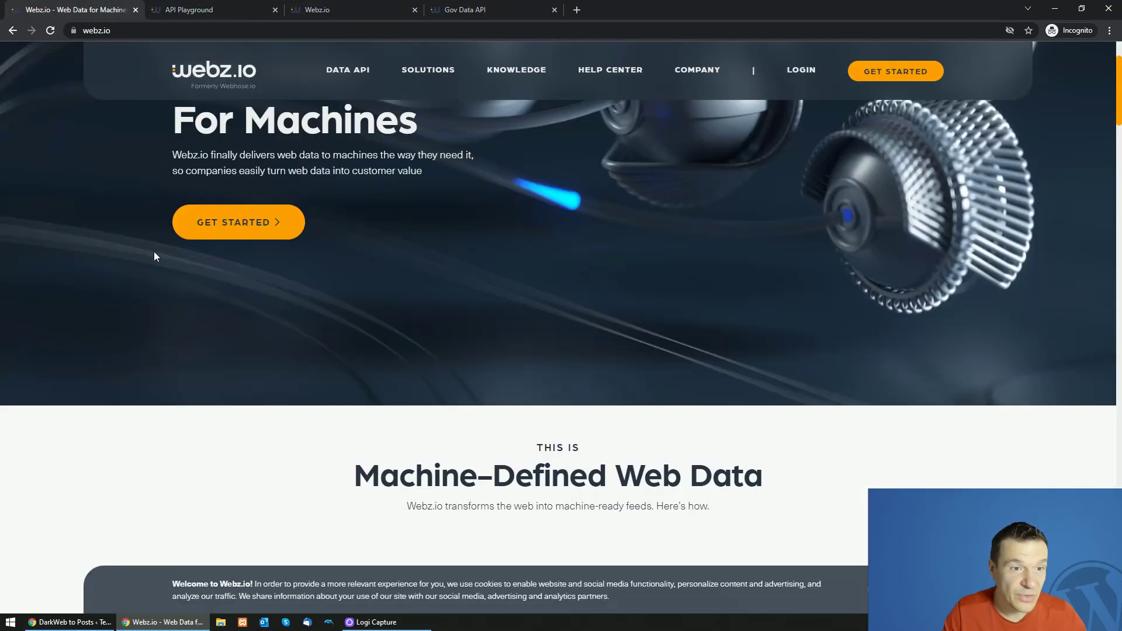
click(69, 621)
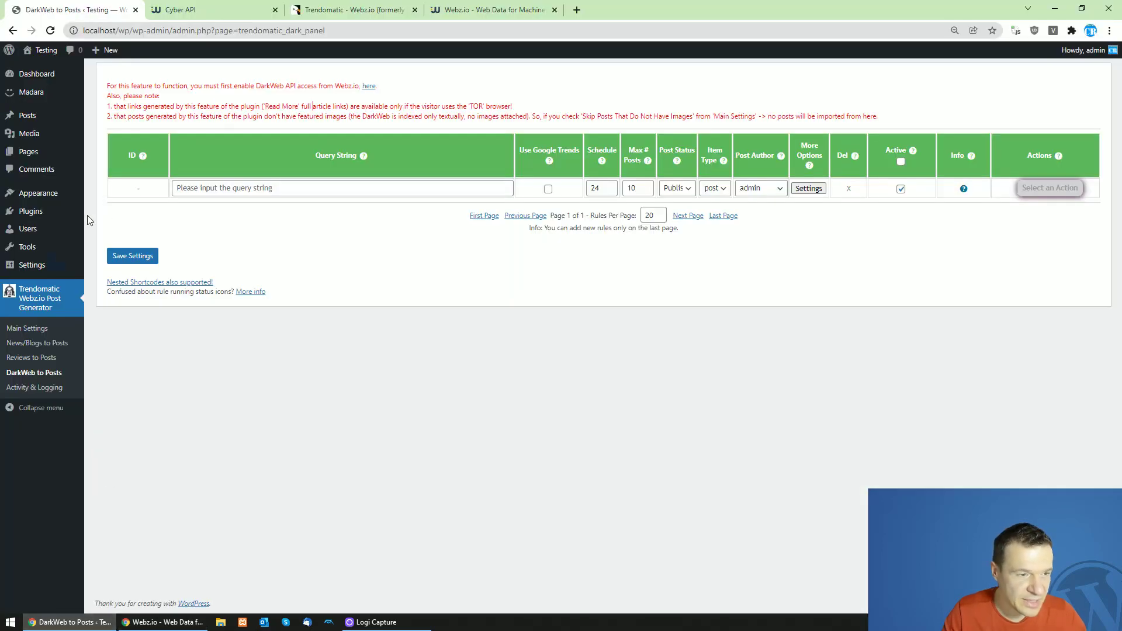
click(33, 330)
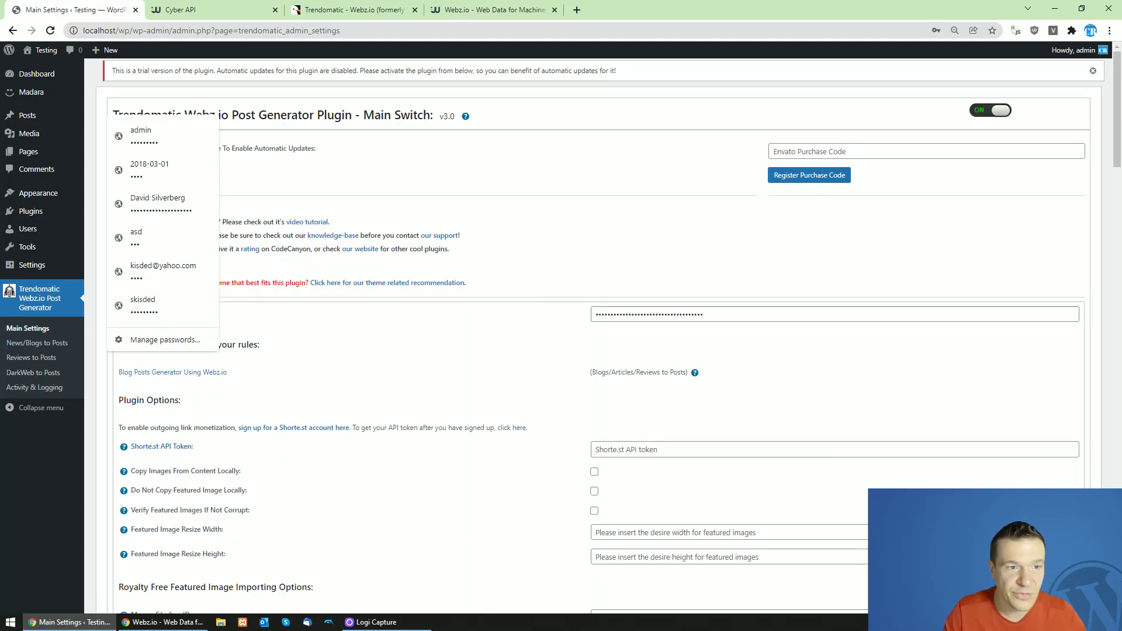
drag(185, 115, 229, 116)
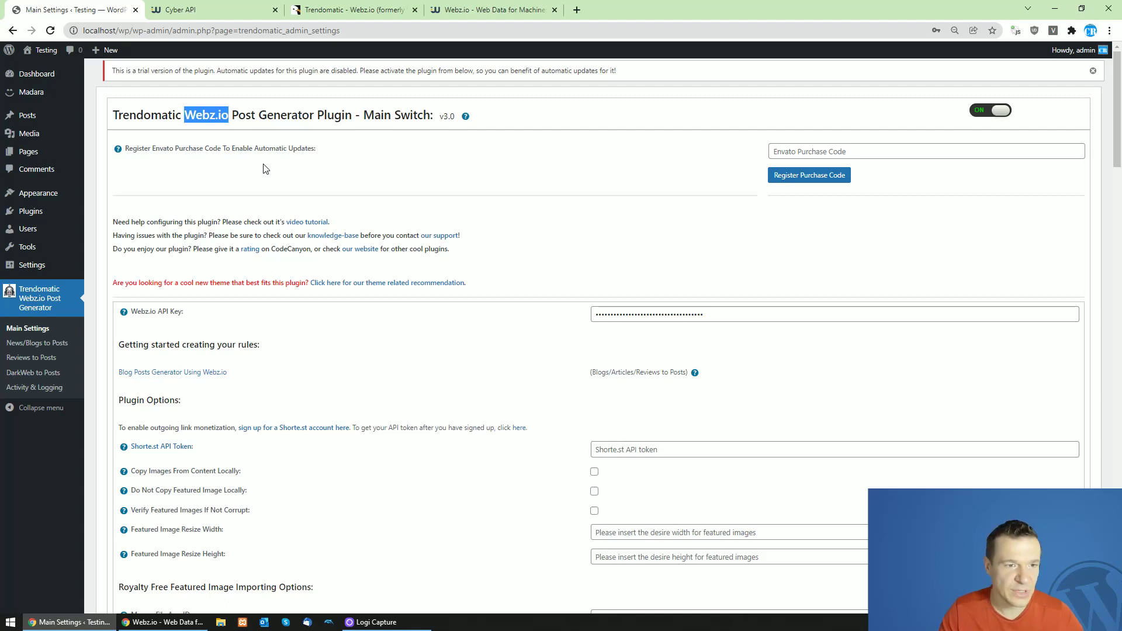
drag(439, 115, 454, 116)
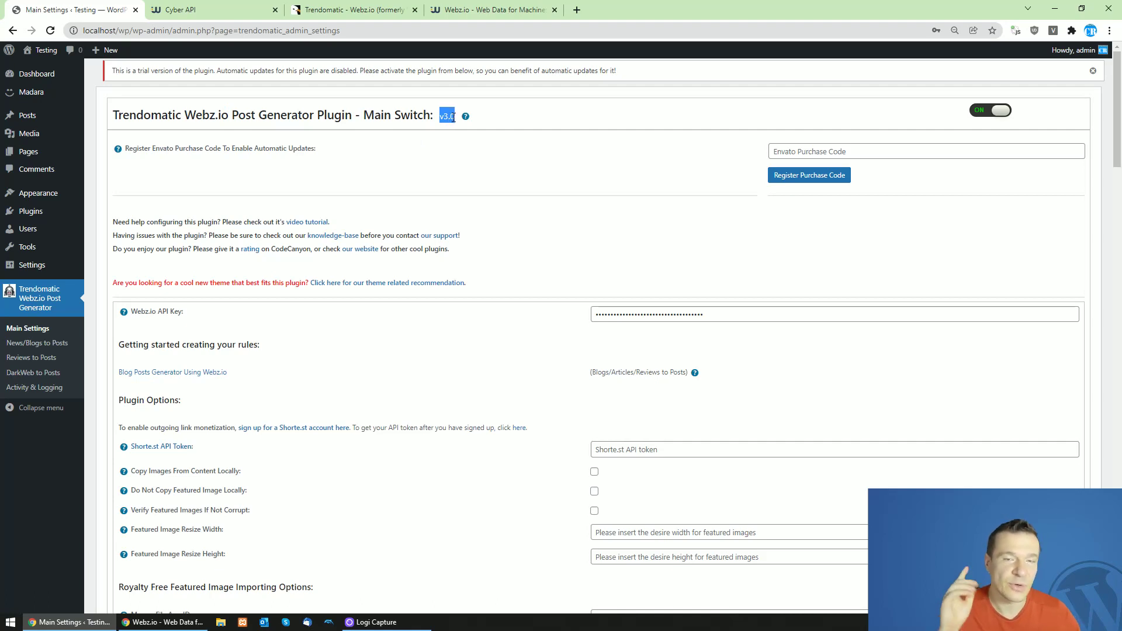
Return to the Trendomatic CodeCanyon product page priced at $29, passing the Cyber API docs
click(228, 10)
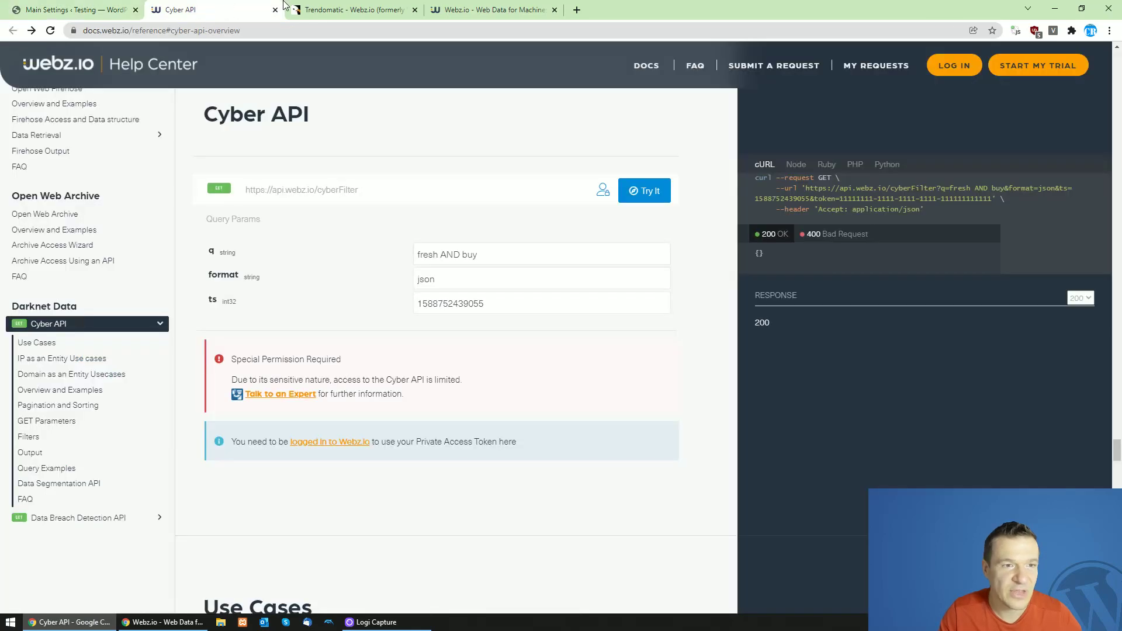
click(309, 9)
click(208, 181)
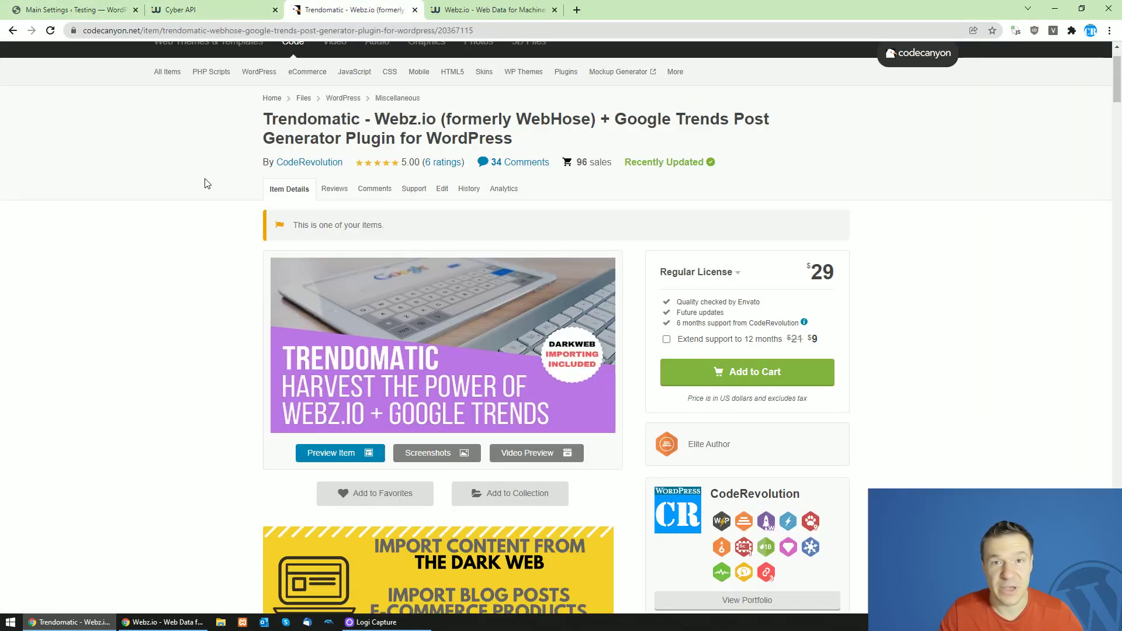